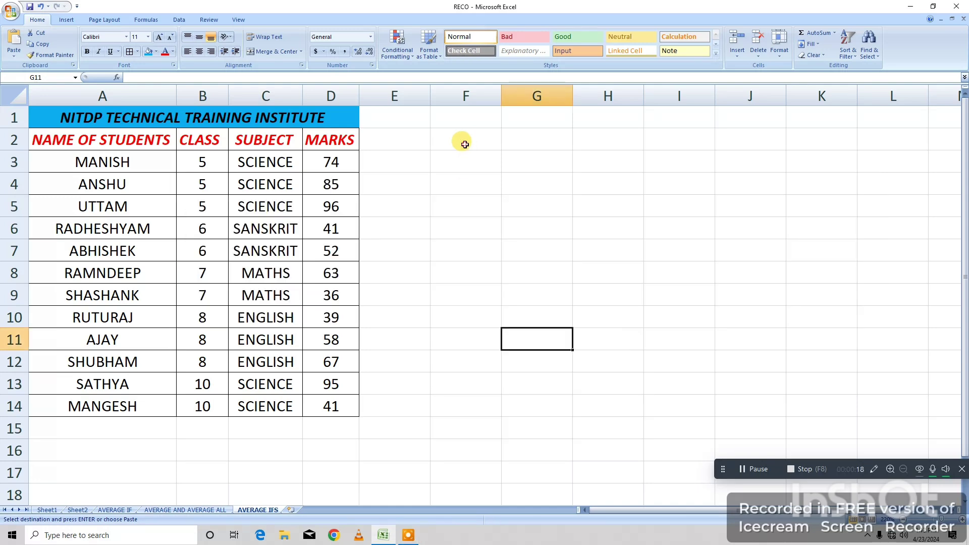
{"action": "left_click", "coordinate": [465, 144]}
{"action": "left_click", "coordinate": [531, 139]}
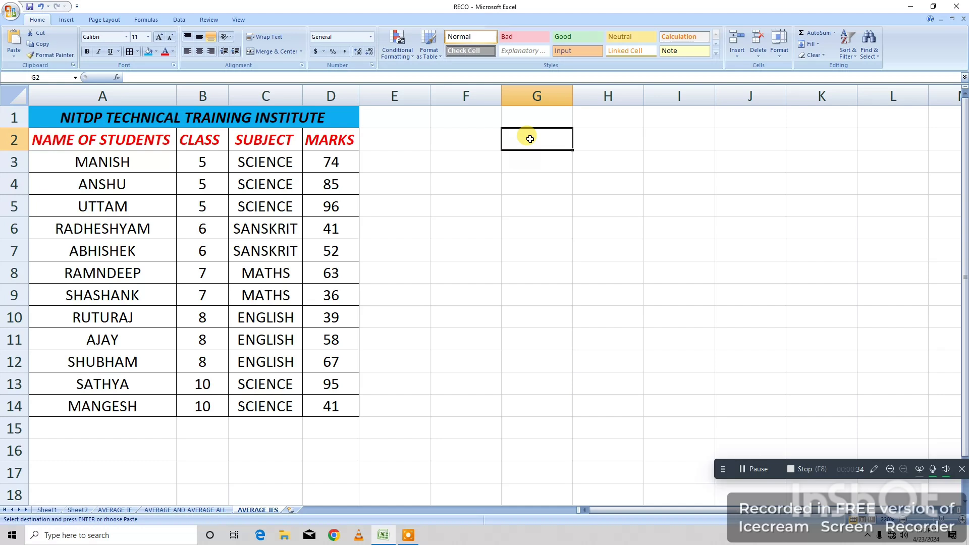
{"action": "left_click", "coordinate": [520, 225]}
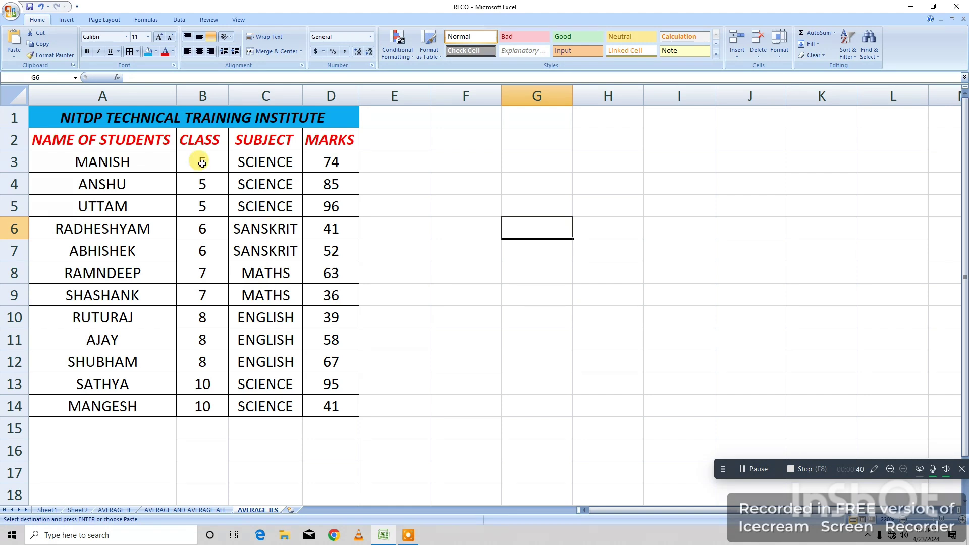
Step: Examine the table's name, class, subject and marks headings and the class values down column B
{"action": "left_click", "coordinate": [110, 144]}
{"action": "left_click", "coordinate": [199, 136]}
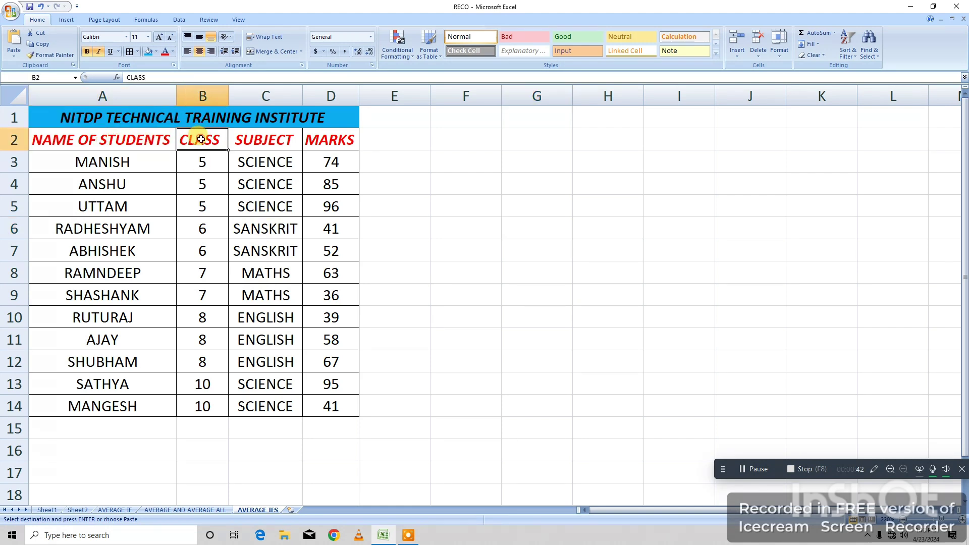
{"action": "left_click", "coordinate": [276, 140]}
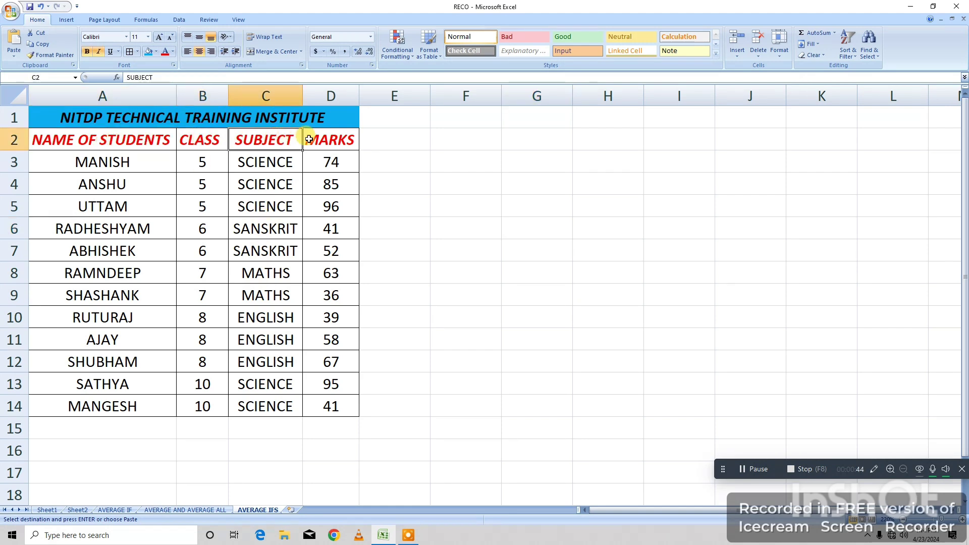
{"action": "left_click", "coordinate": [312, 140]}
{"action": "left_click", "coordinate": [475, 158]}
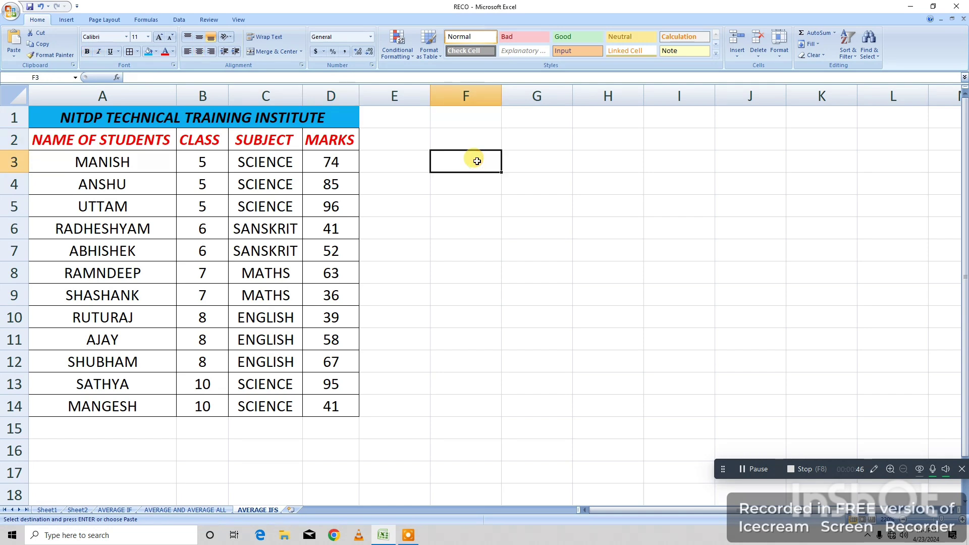
{"action": "left_click", "coordinate": [514, 146]}
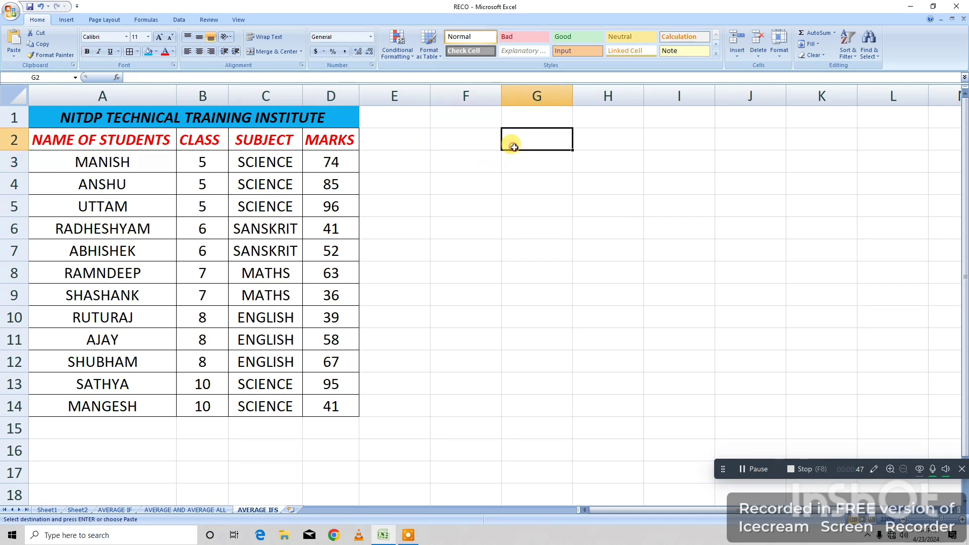
{"action": "left_click", "coordinate": [203, 160]}
{"action": "left_click_drag", "start_coordinate": [206, 177], "coordinate": [208, 402]}
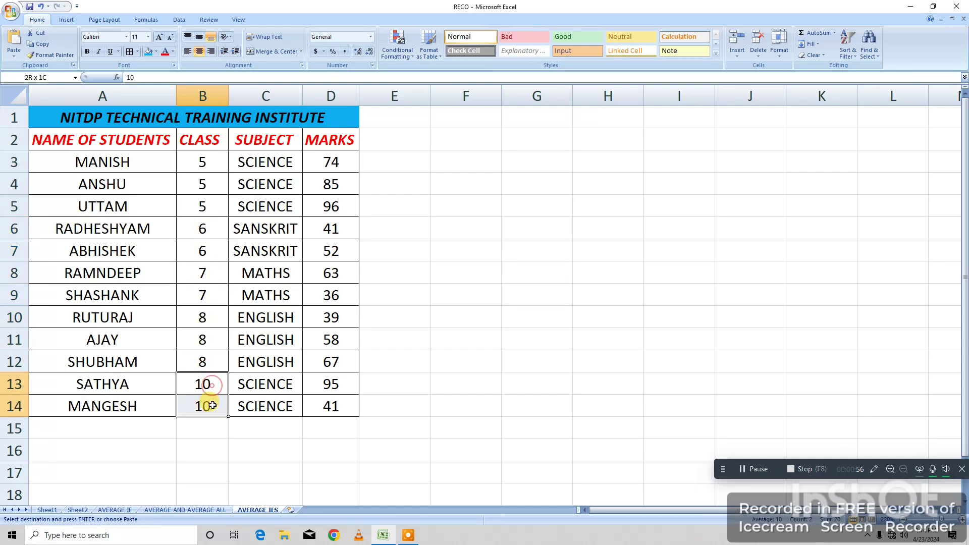
{"action": "left_click", "coordinate": [381, 296]}
{"action": "left_click", "coordinate": [432, 230]}
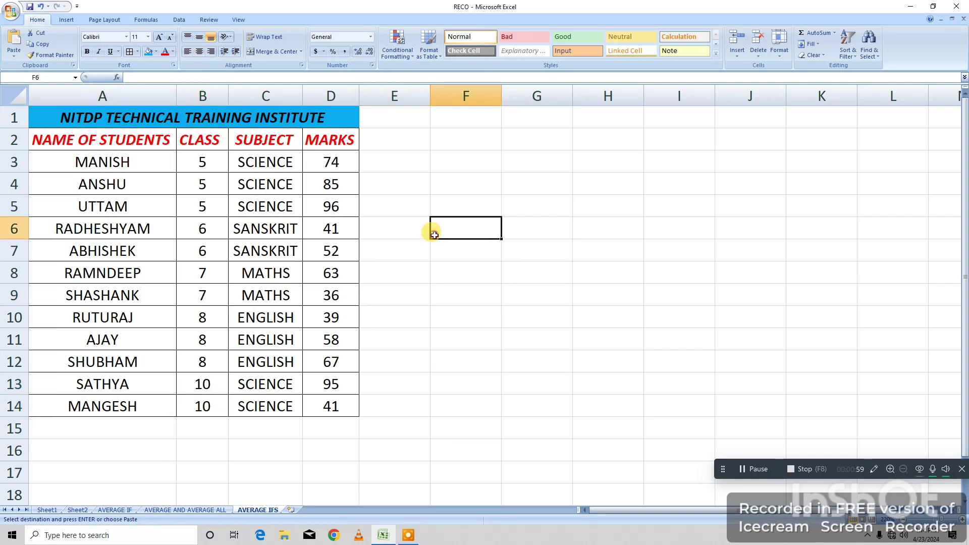
Step: Examine how class, subject and marks go together in the rows for classes 5, 6, 7 and 10
{"action": "left_click", "coordinate": [208, 161]}
{"action": "left_click", "coordinate": [265, 161]}
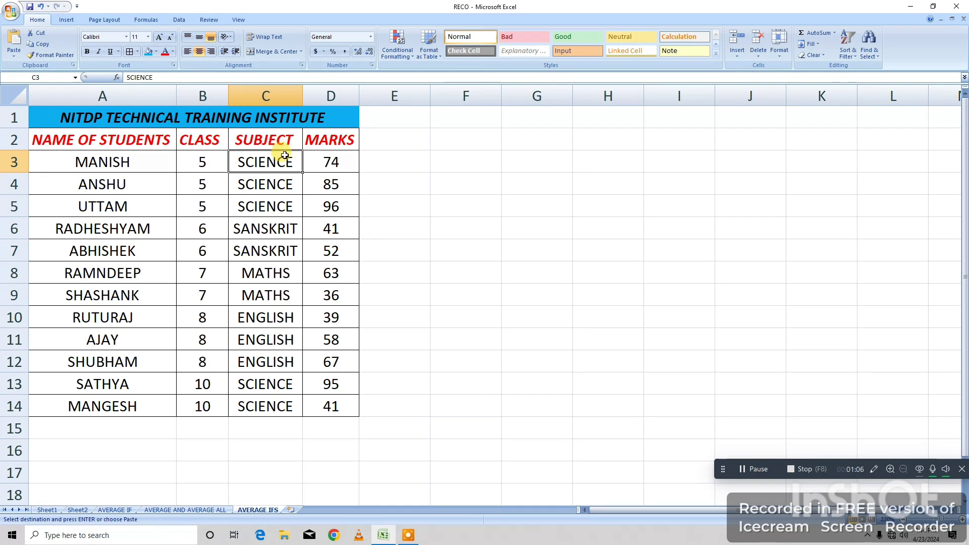
{"action": "left_click", "coordinate": [202, 160]}
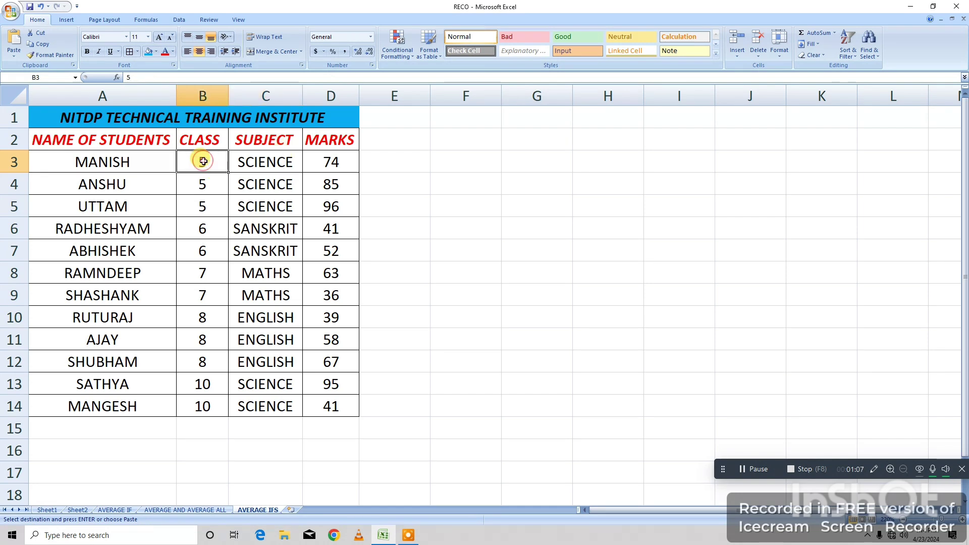
{"action": "left_click", "coordinate": [264, 165]}
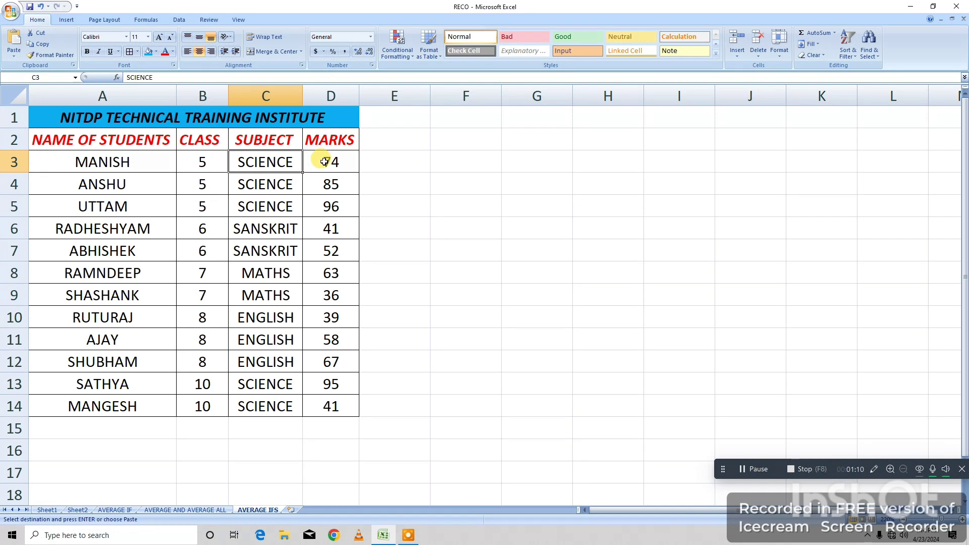
{"action": "left_click", "coordinate": [203, 228]}
{"action": "left_click", "coordinate": [250, 228]}
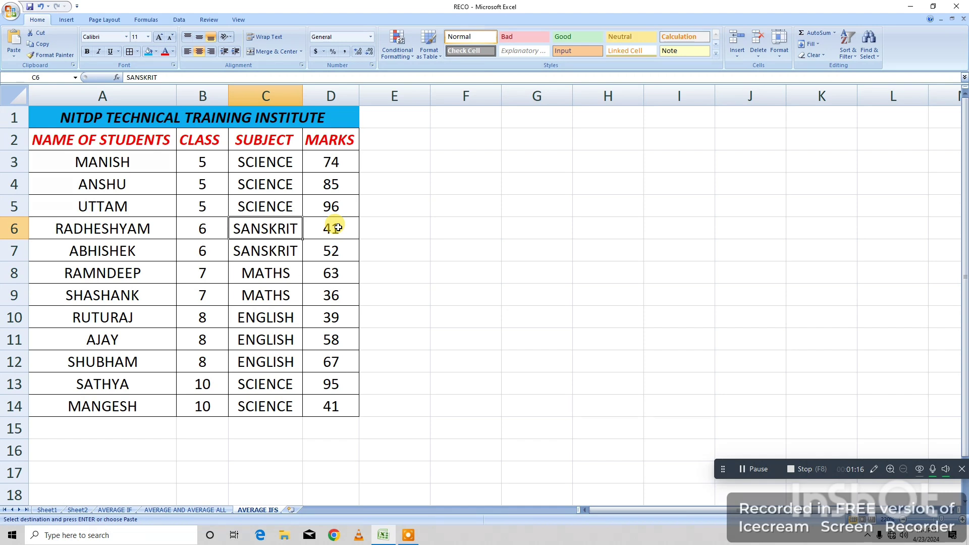
{"action": "left_click", "coordinate": [200, 275]}
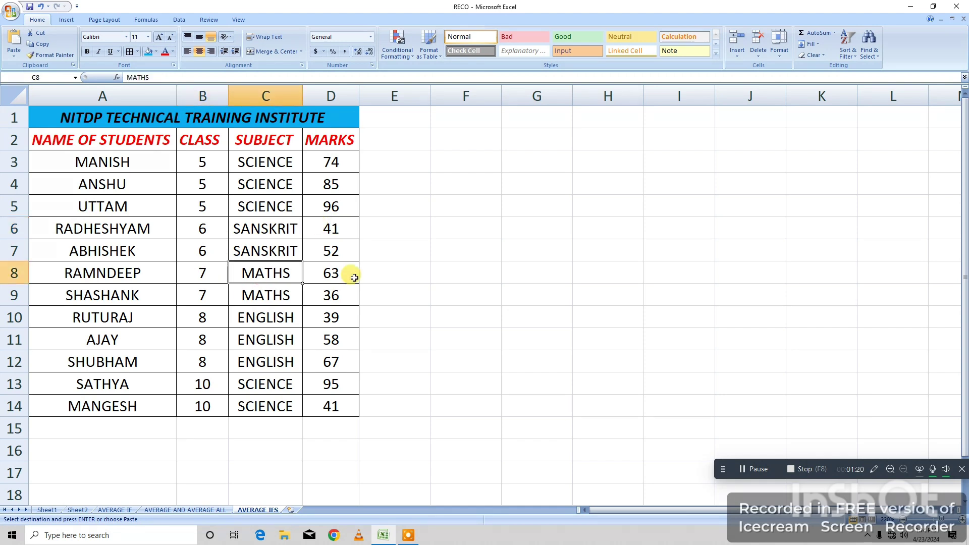
{"action": "left_click", "coordinate": [336, 275]}
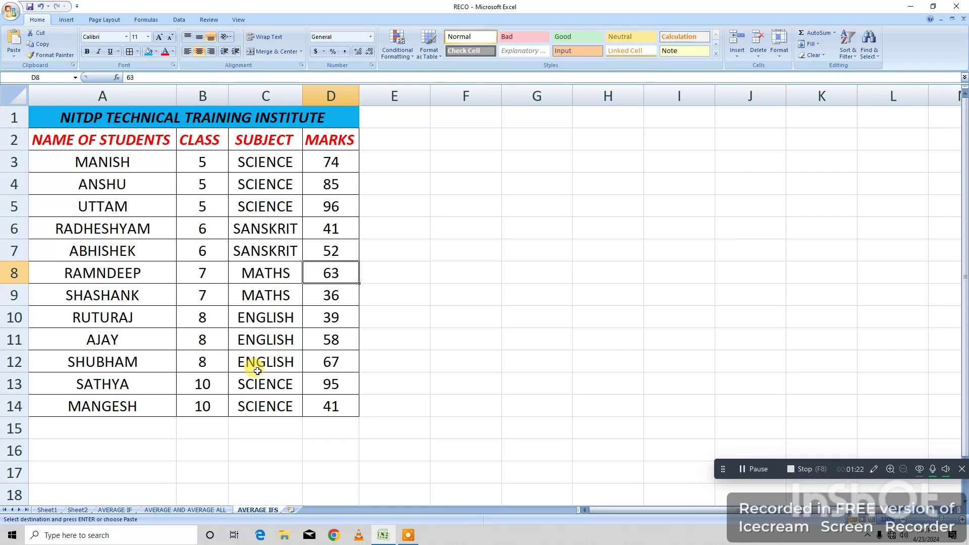
{"action": "left_click", "coordinate": [214, 382]}
{"action": "left_click", "coordinate": [266, 383]}
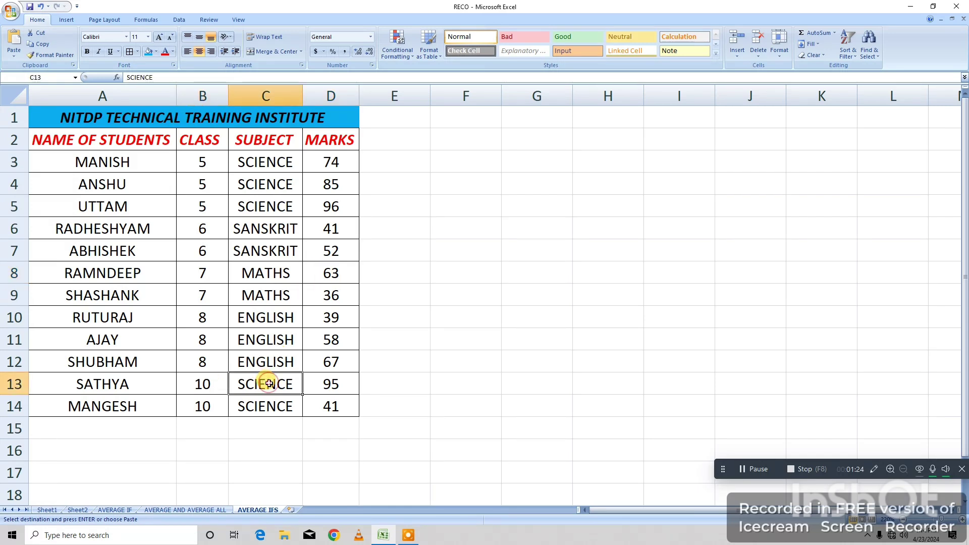
{"action": "left_click", "coordinate": [332, 383]}
{"action": "left_click", "coordinate": [410, 303]}
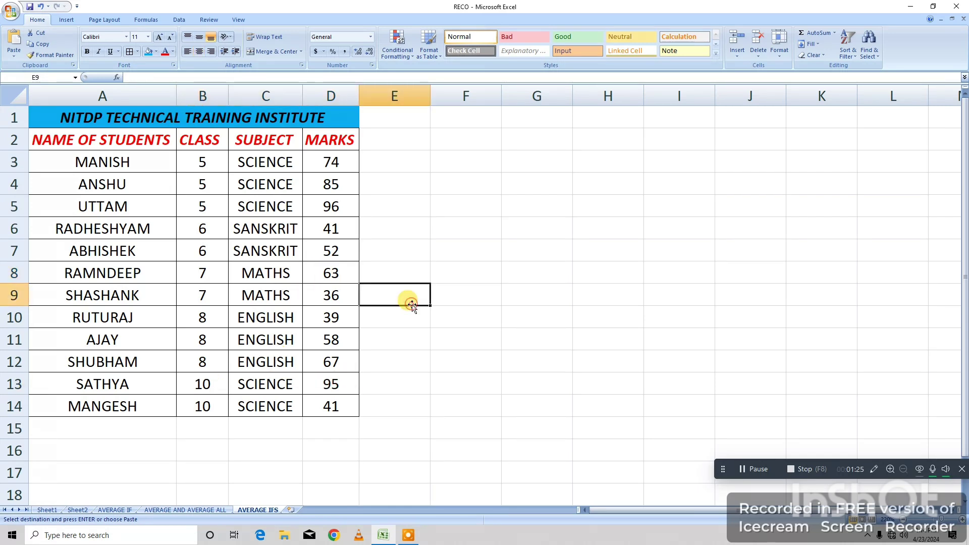
{"action": "left_click", "coordinate": [473, 227]}
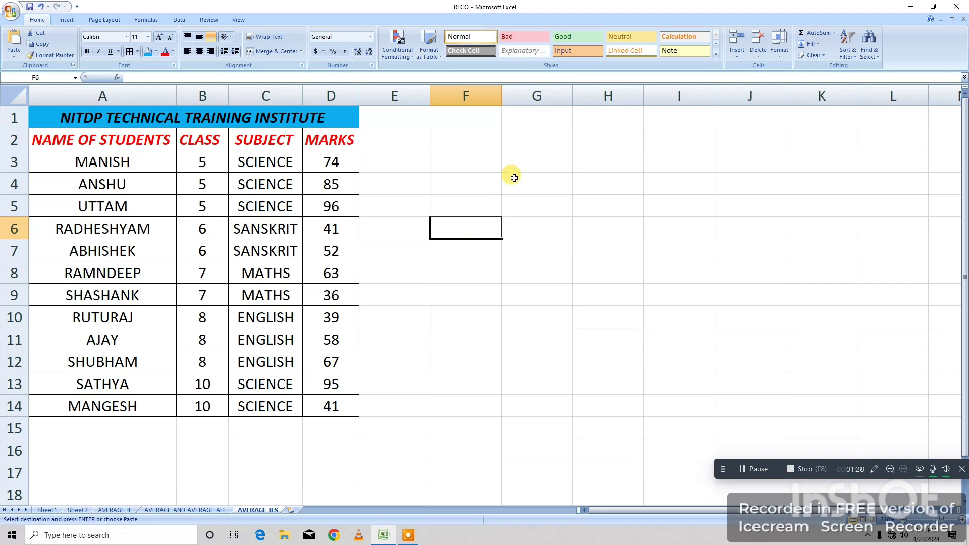
Step: Start an AVERAGEIFS formula in cell H3 with the marks D3:D14 as the average range
{"action": "left_click", "coordinate": [589, 167]}
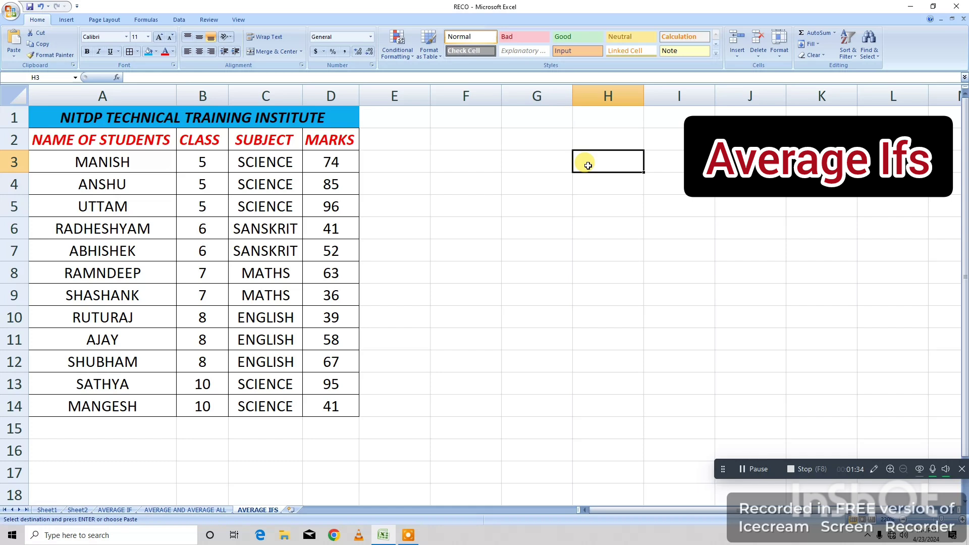
{"action": "type", "text": "="}
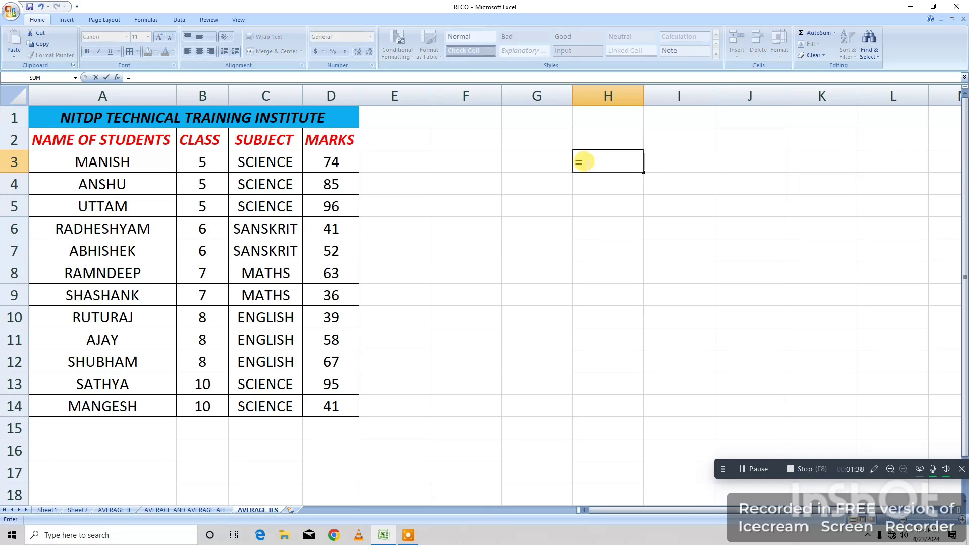
{"action": "type", "text": "AVERAGE"}
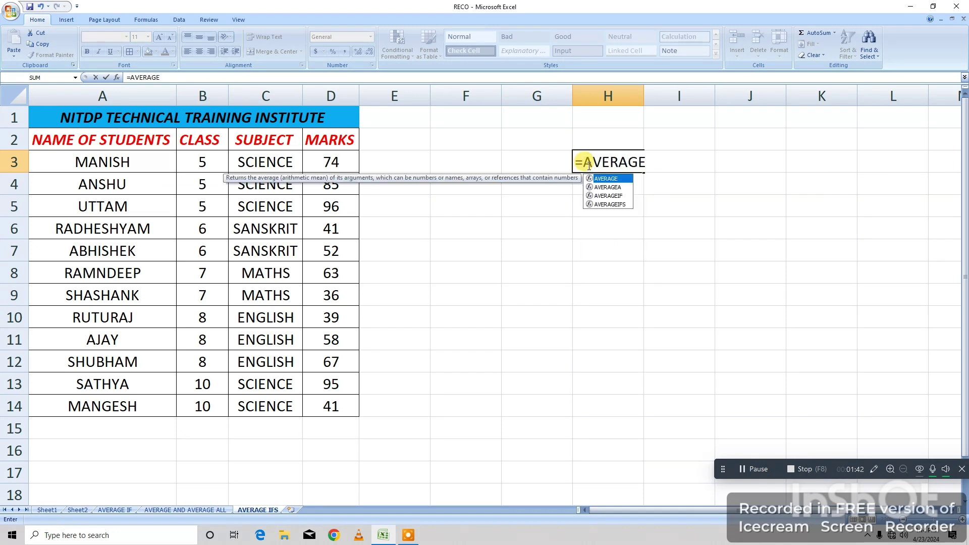
{"action": "key", "text": "Down"}
{"action": "key", "text": "Down"}
{"action": "key", "text": "Down"}
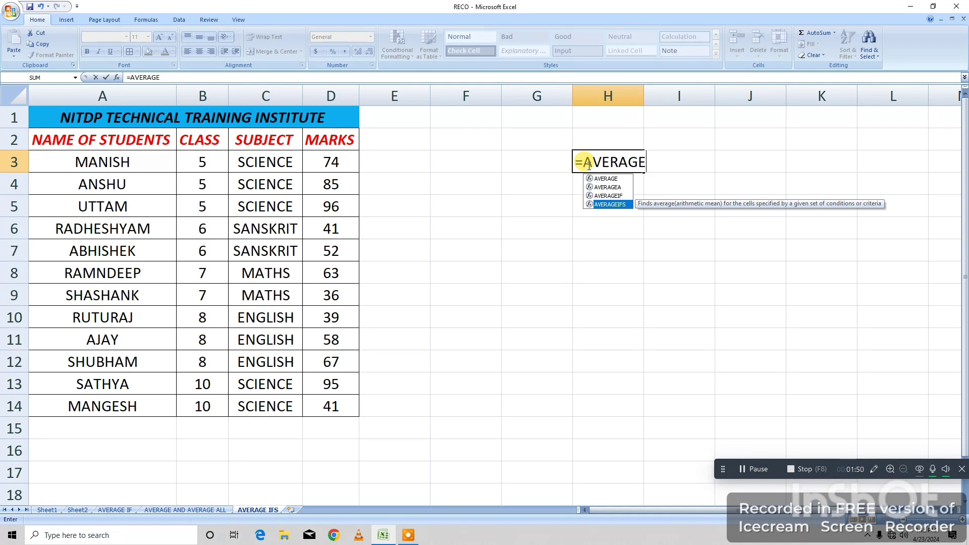
{"action": "key", "text": "Tab"}
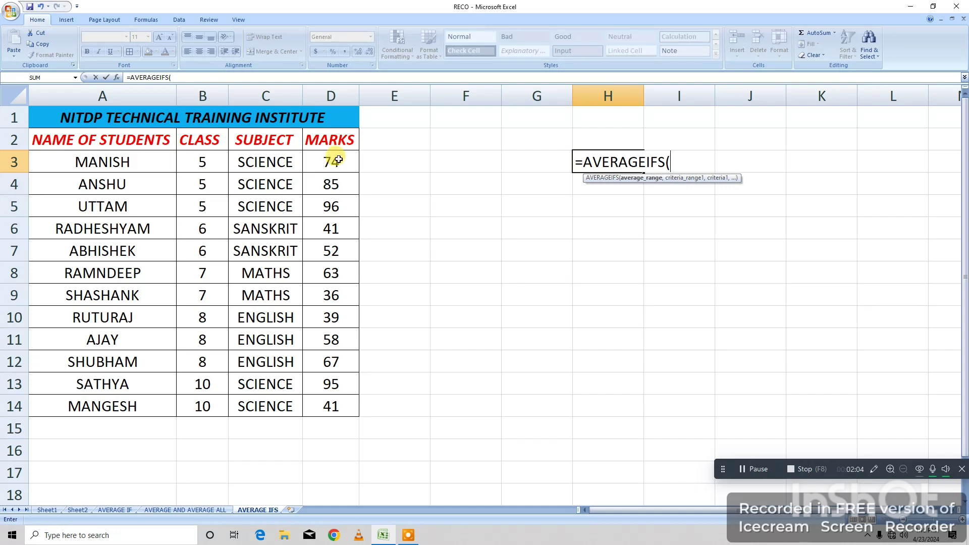
{"action": "left_click_drag", "start_coordinate": [338, 158], "coordinate": [324, 402]}
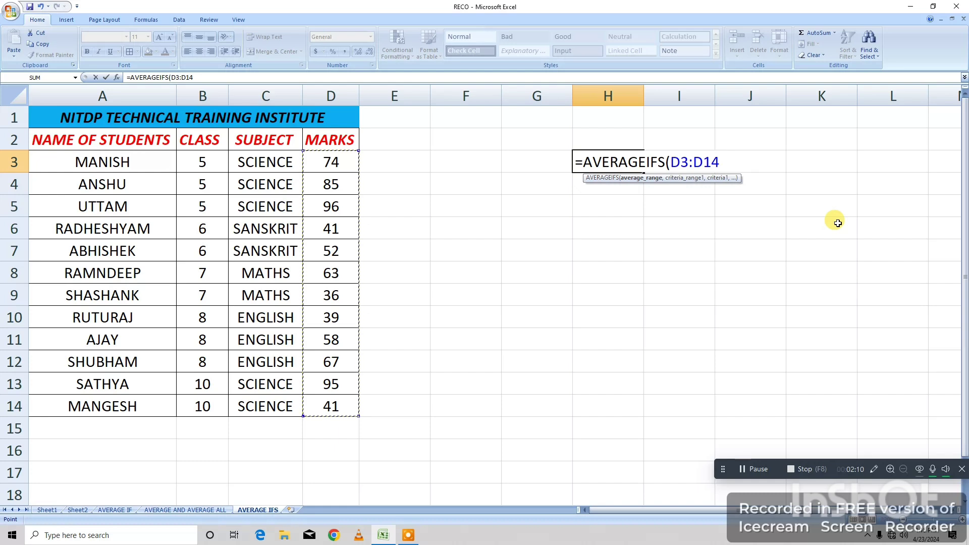
{"action": "type", "text": ","}
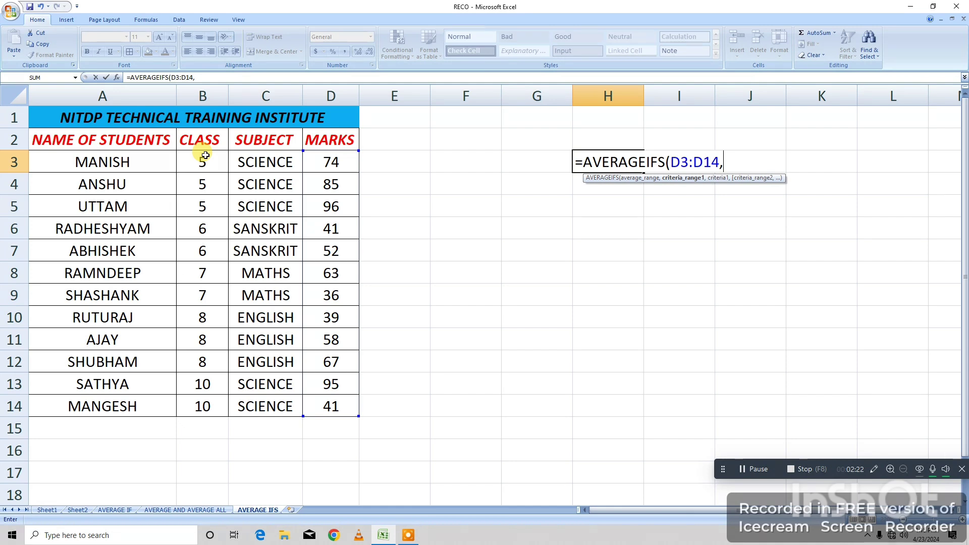
Step: Add the first condition to the formula: class range B3:B14 with cell B3 as its criterion
{"action": "left_click_drag", "start_coordinate": [205, 156], "coordinate": [202, 398]}
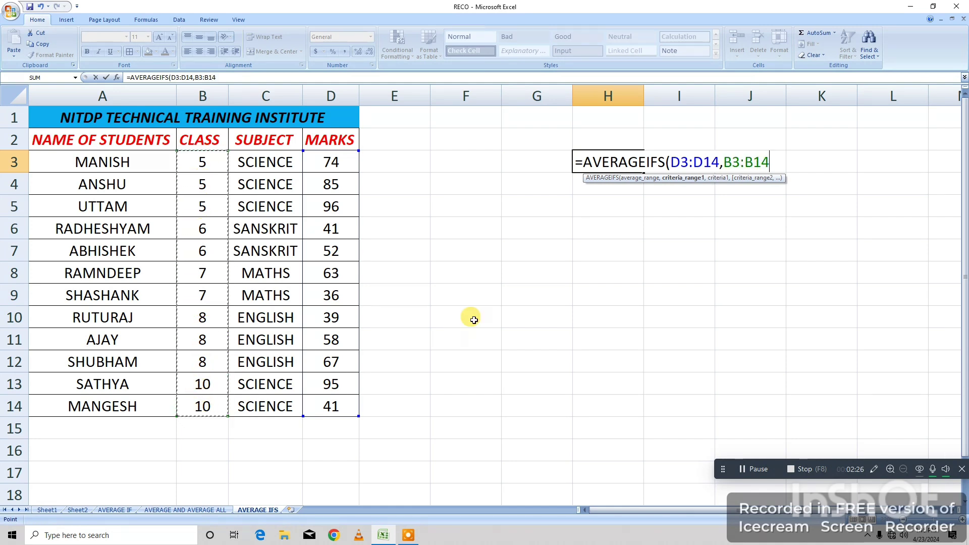
{"action": "type", "text": ","}
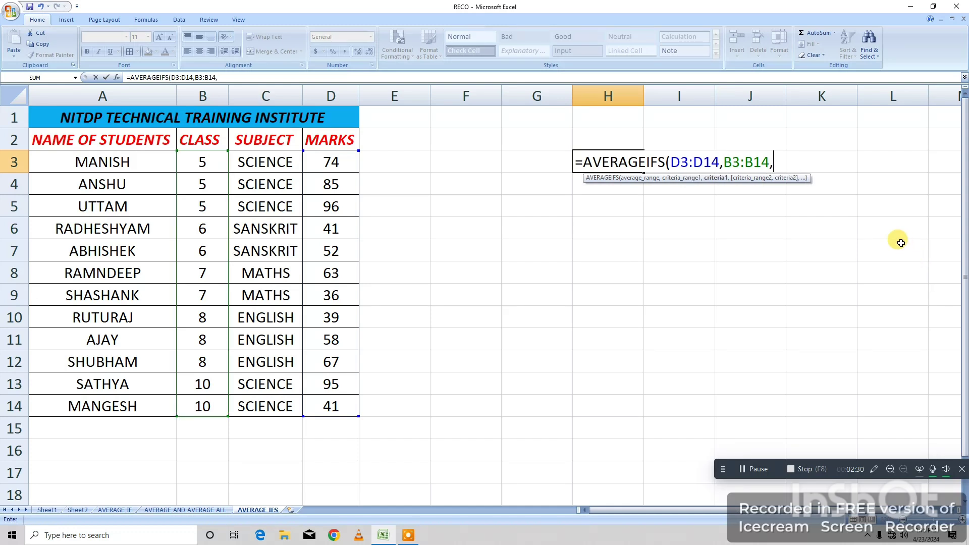
{"action": "left_click", "coordinate": [200, 162]}
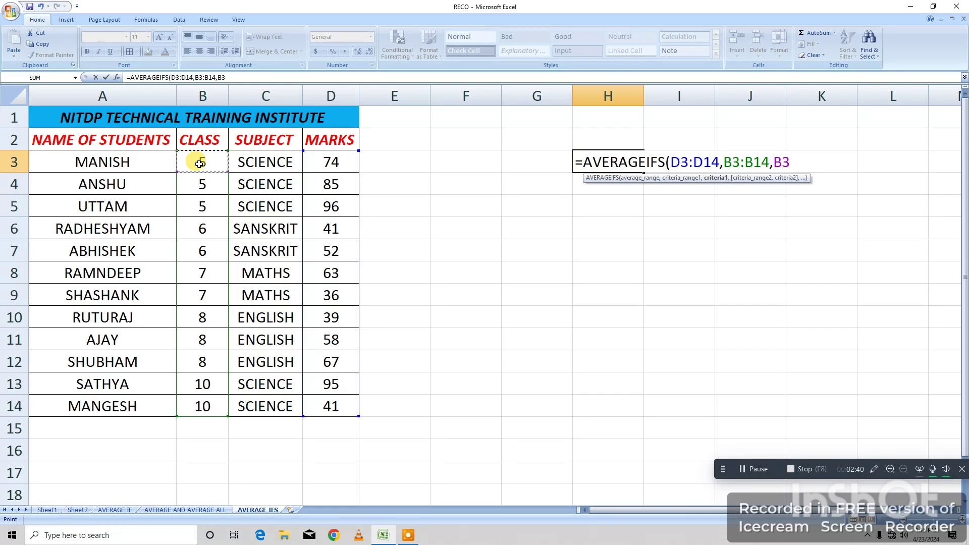
{"action": "type", "text": ","}
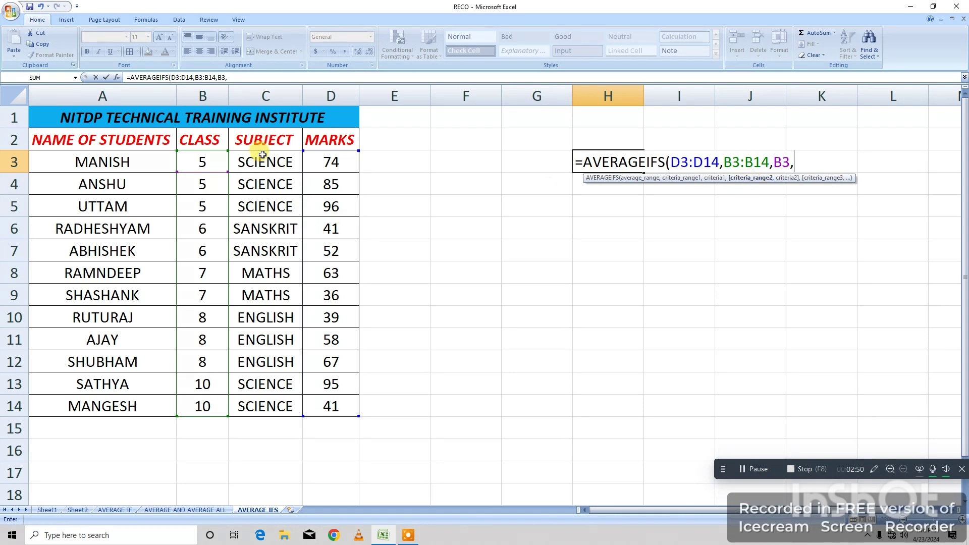
Step: Add the subject range C3:C14 with criterion C3 as the second condition, complete the formula and review it in H3
{"action": "left_click_drag", "start_coordinate": [269, 158], "coordinate": [267, 411]}
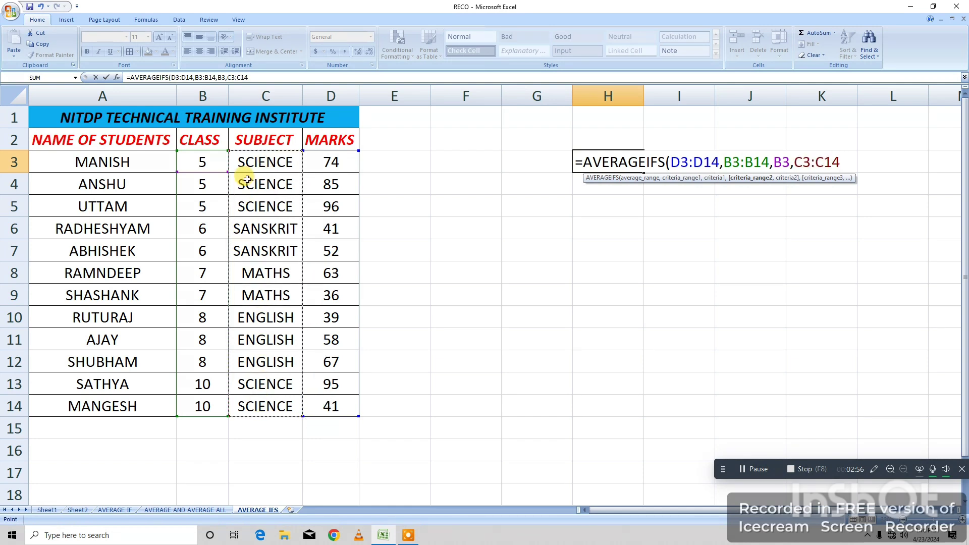
{"action": "type", "text": ","}
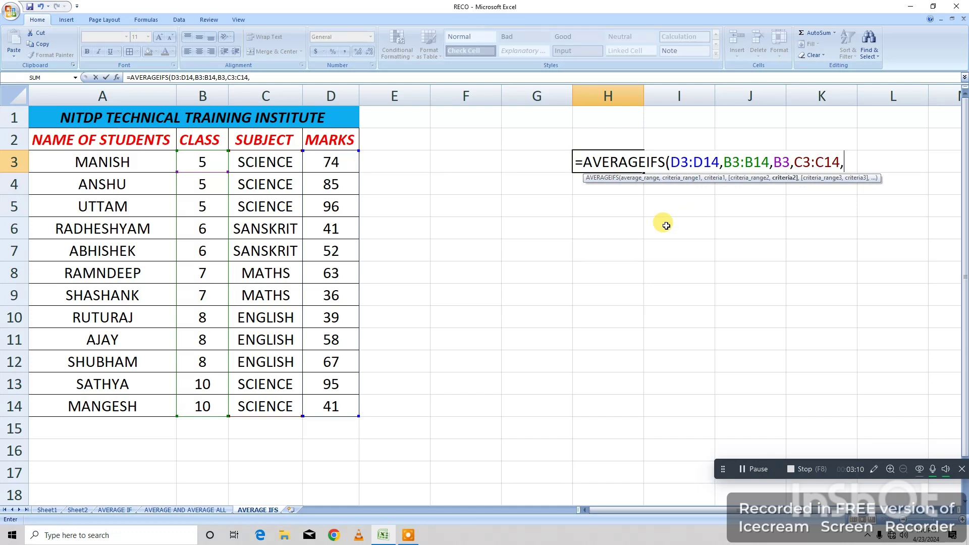
{"action": "left_click", "coordinate": [266, 160]}
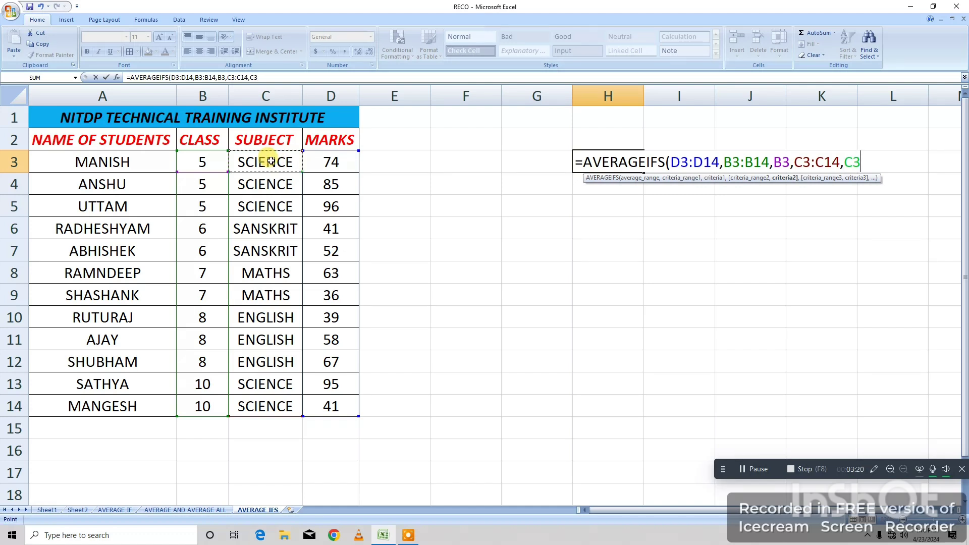
{"action": "type", "text": ")"}
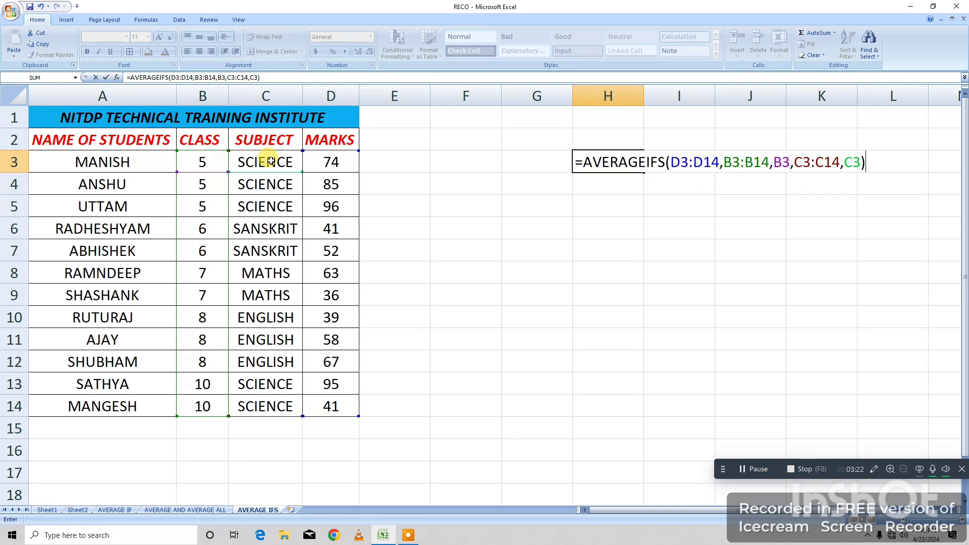
{"action": "key", "text": "Return"}
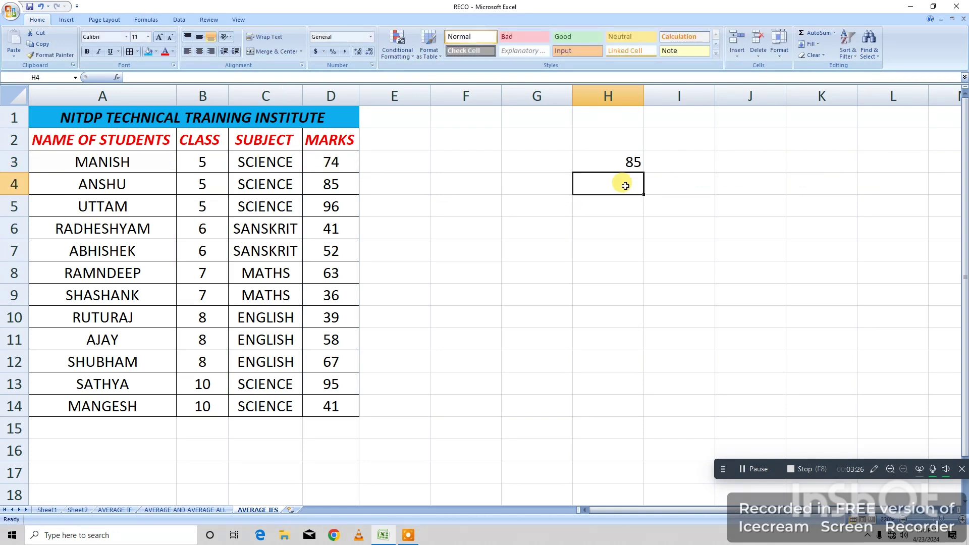
{"action": "left_click", "coordinate": [616, 161]}
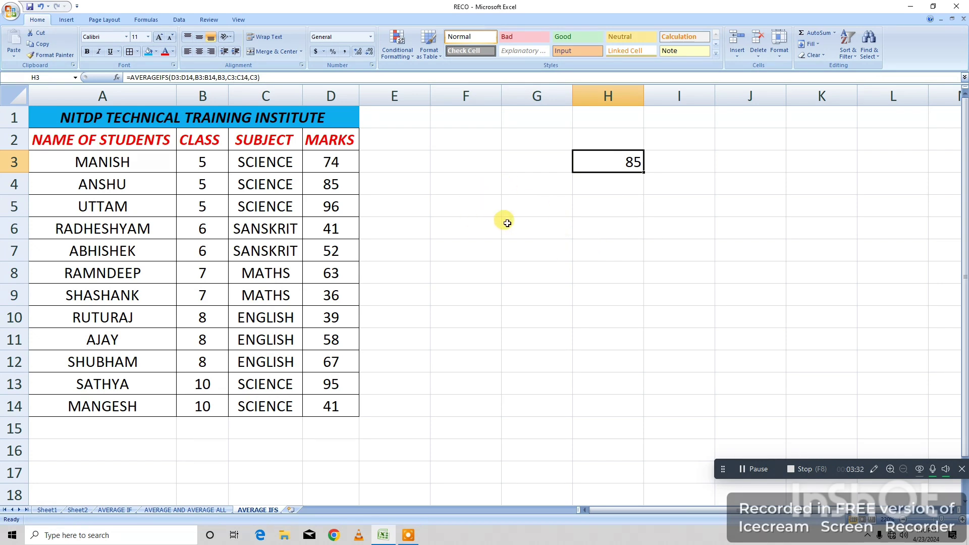
Step: Add the three class 5 science marks D3, D4 and D5 with a plain addition formula in cell H5
{"action": "left_click", "coordinate": [601, 208]}
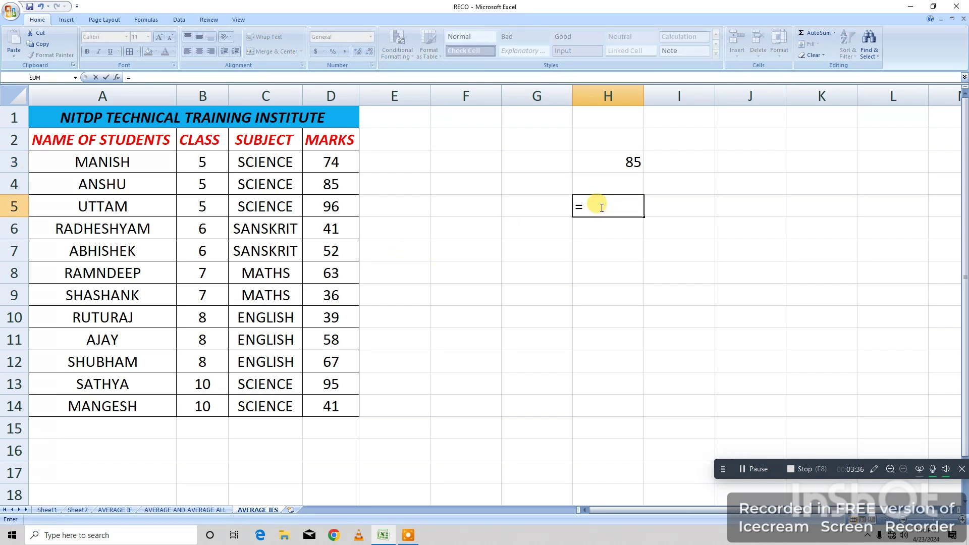
{"action": "left_click", "coordinate": [337, 161]}
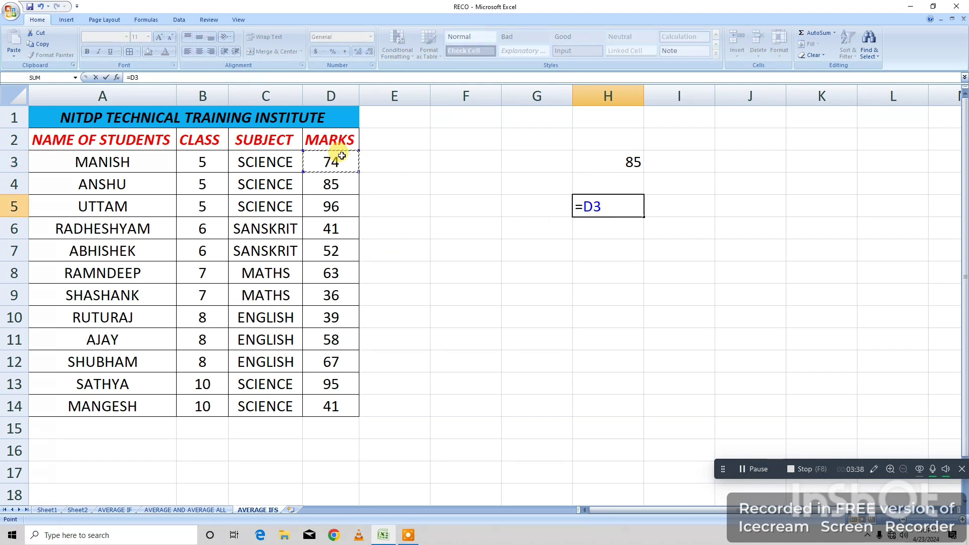
{"action": "type", "text": "+"}
{"action": "left_click", "coordinate": [334, 185]}
{"action": "type", "text": "+"}
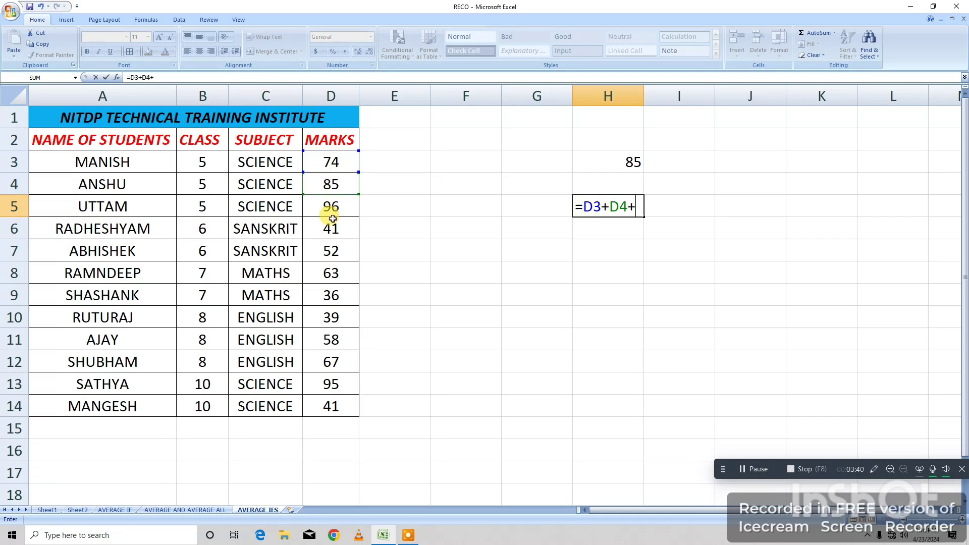
{"action": "left_click", "coordinate": [334, 203]}
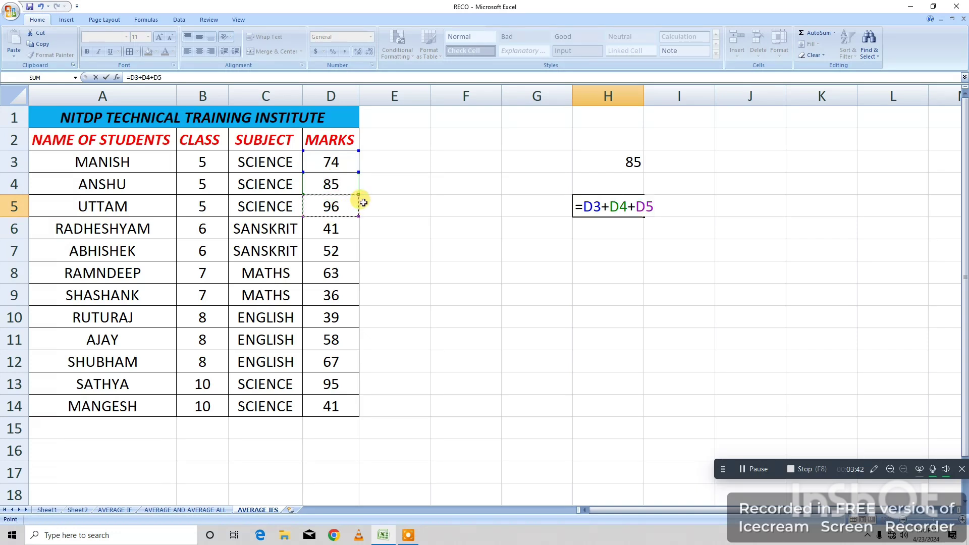
{"action": "key", "text": "Return"}
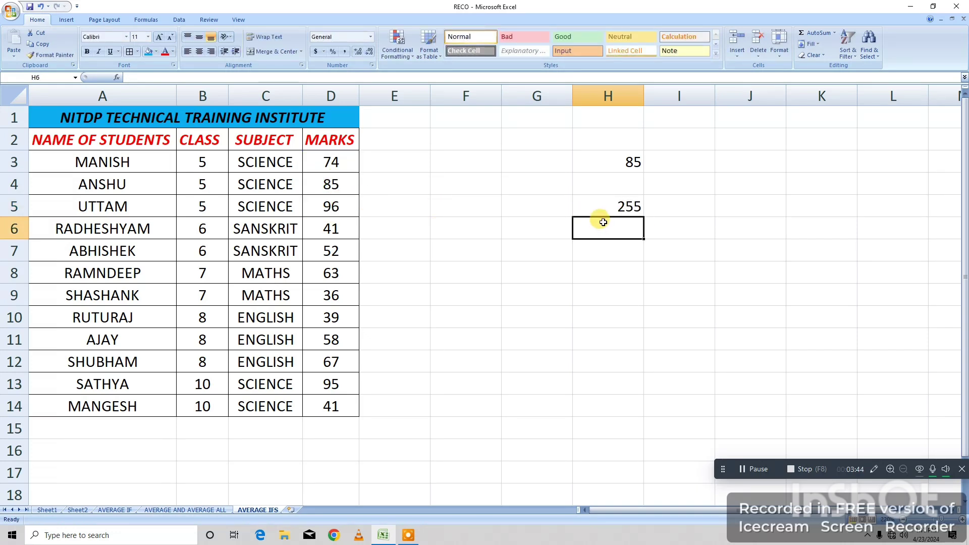
Step: Divide the sum in H5 by 3 in cell H6 to check the class 5 science average by hand
{"action": "type", "text": "="}
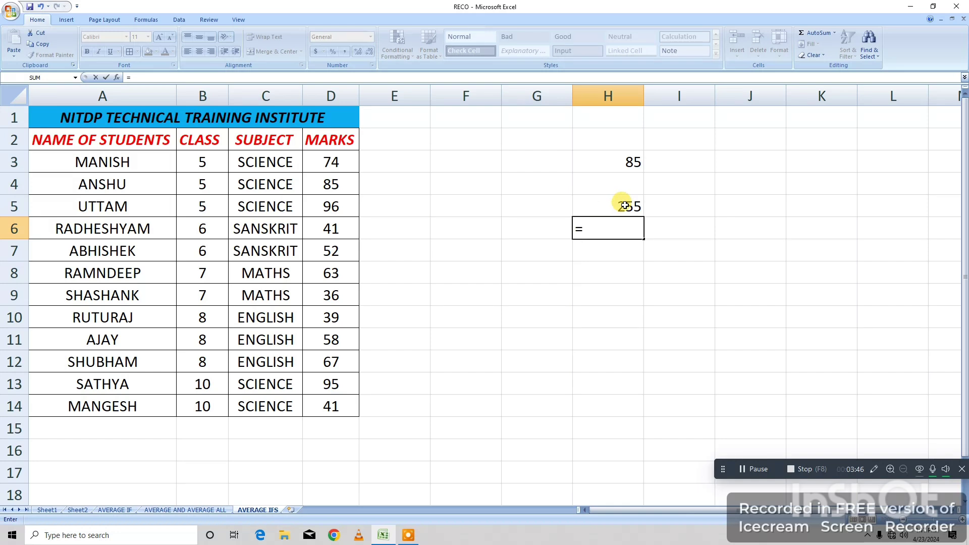
{"action": "left_click", "coordinate": [625, 205]}
{"action": "type", "text": "/"}
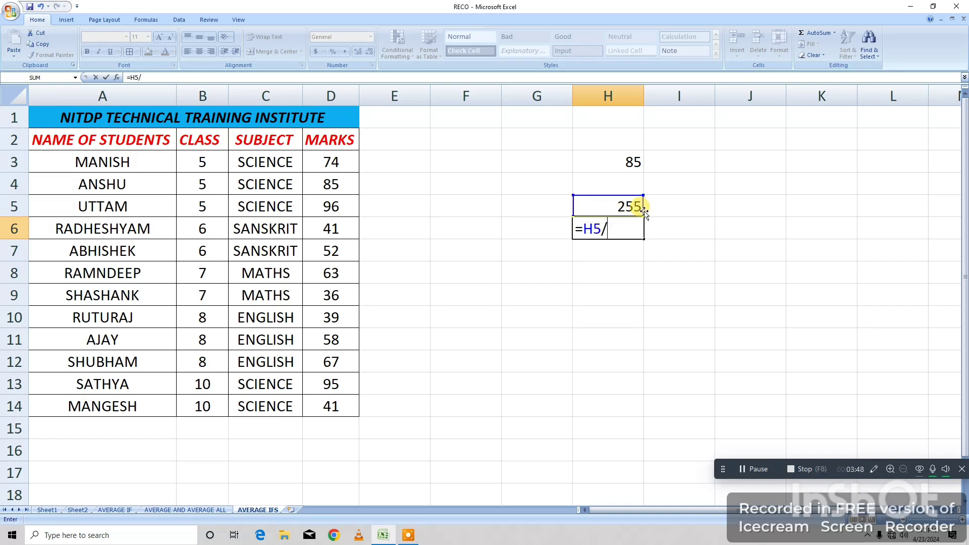
{"action": "type", "text": "3"}
{"action": "key", "text": "Return"}
{"action": "left_click", "coordinate": [680, 222]}
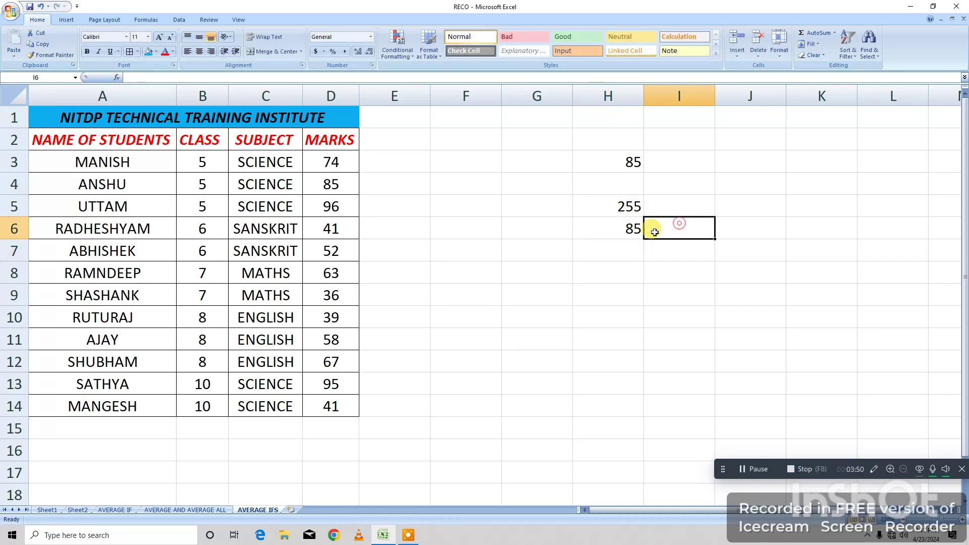
{"action": "left_click", "coordinate": [626, 226]}
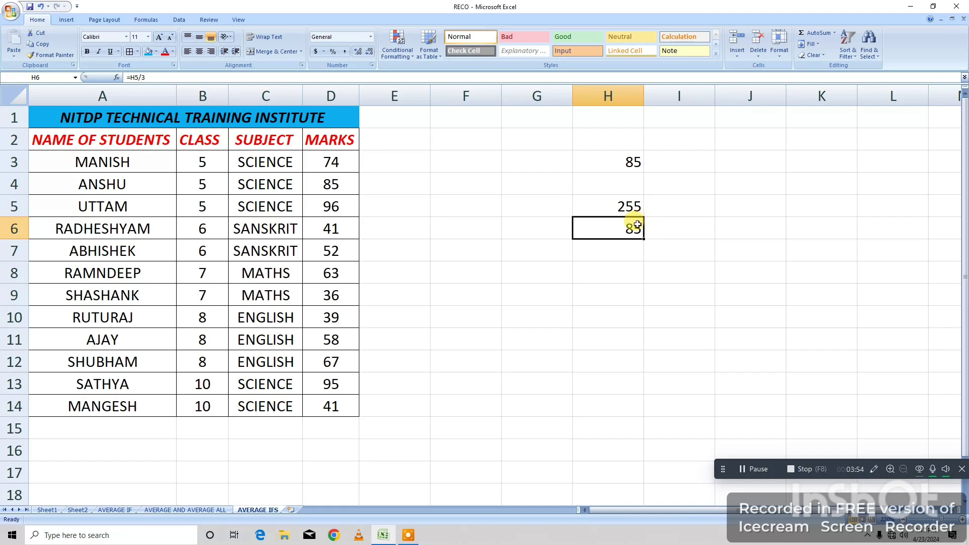
{"action": "left_click", "coordinate": [677, 247]}
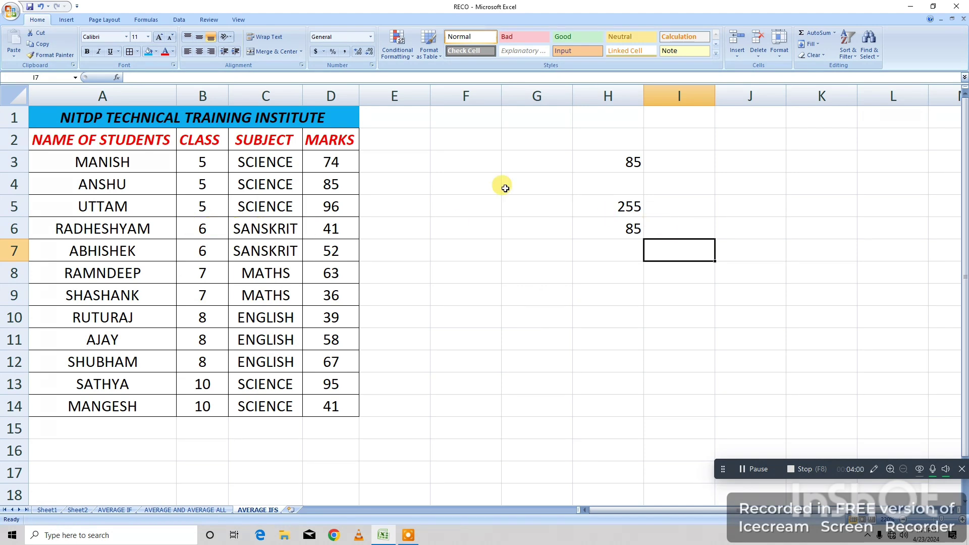
Step: Start an AVERAGEIFS formula in cell J3 with the marks D3:D14 as the average range
{"action": "left_click", "coordinate": [761, 165]}
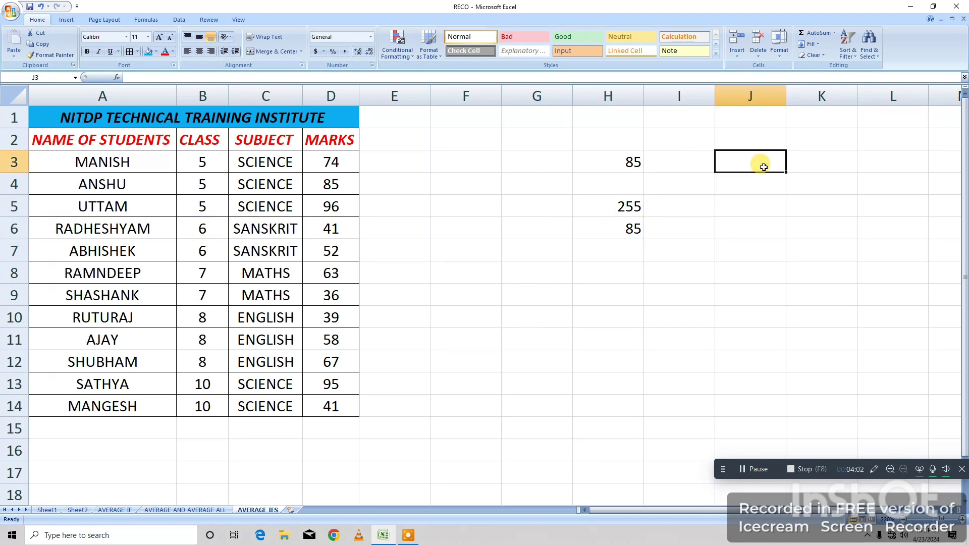
{"action": "type", "text": "="}
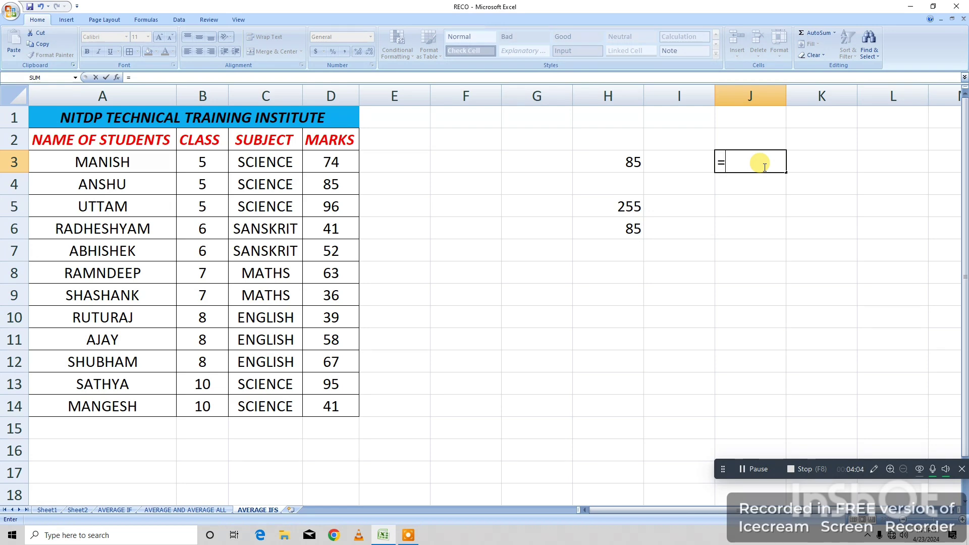
{"action": "type", "text": "AVERAGE"}
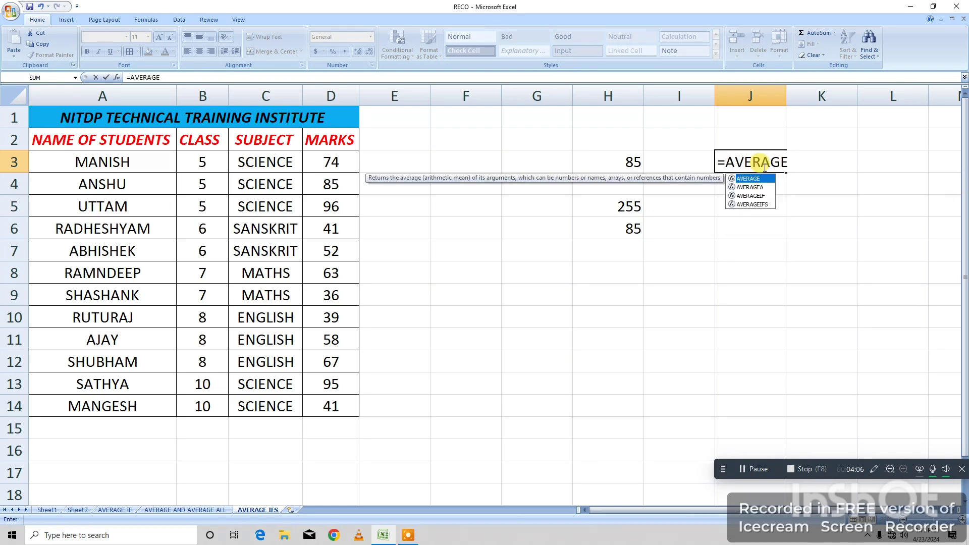
{"action": "key", "text": "Down"}
{"action": "key", "text": "Down"}
{"action": "key", "text": "Down"}
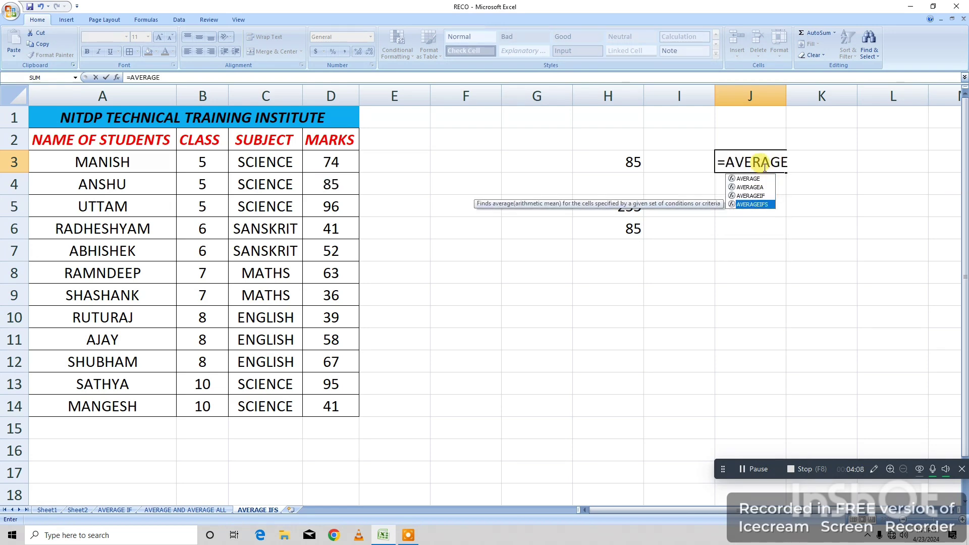
{"action": "key", "text": "Tab"}
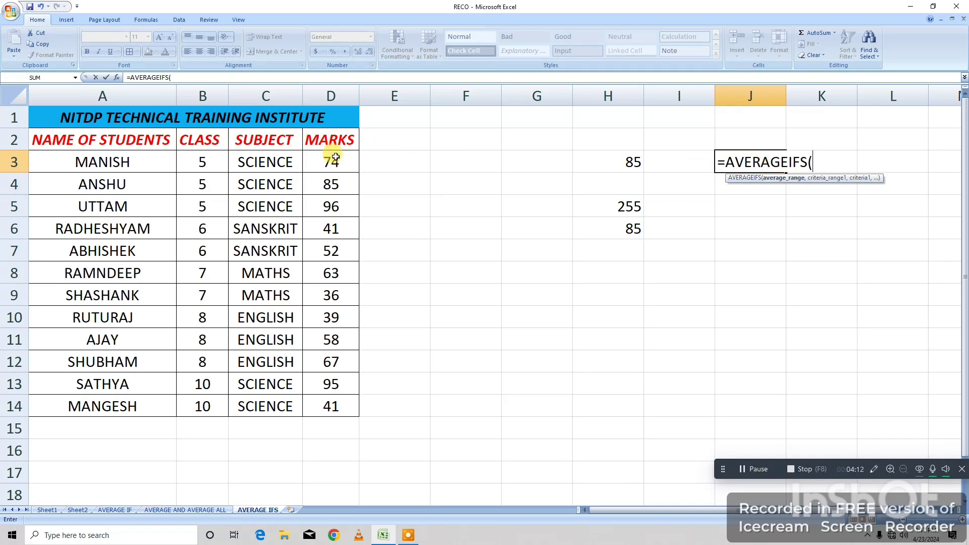
{"action": "left_click_drag", "start_coordinate": [331, 157], "coordinate": [333, 403]}
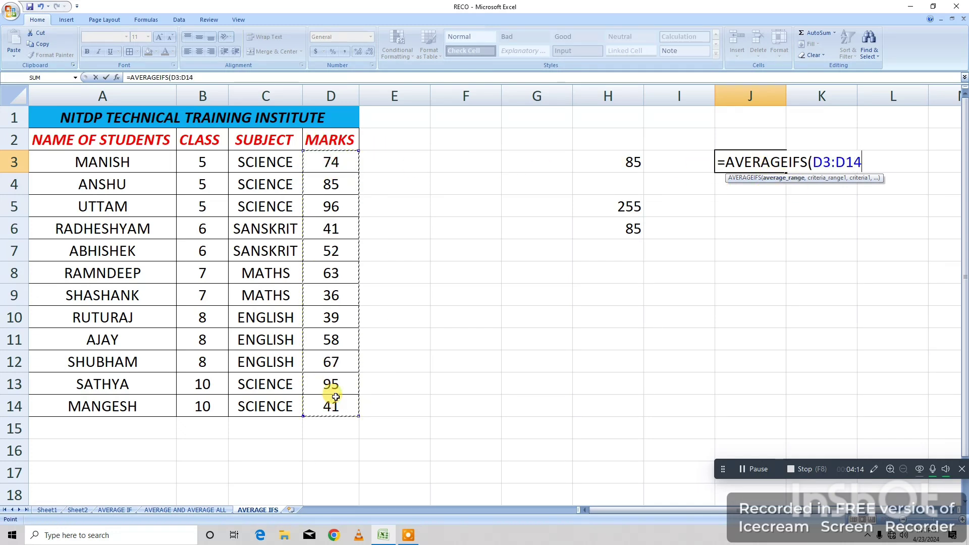
{"action": "type", "text": ","}
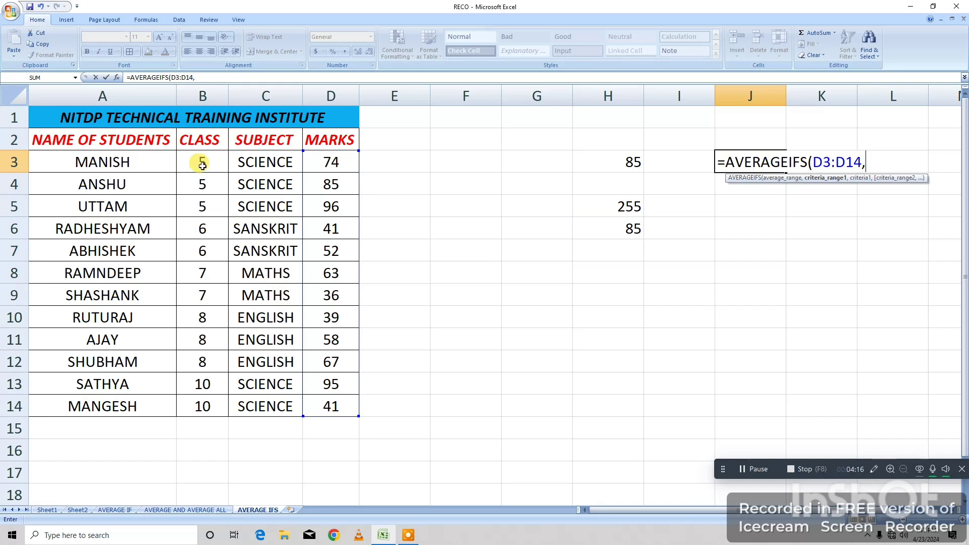
Step: Add the class range B3:B14 with cell B6 as its criterion to the J3 formula
{"action": "left_click_drag", "start_coordinate": [203, 160], "coordinate": [210, 397]}
{"action": "type", "text": ","}
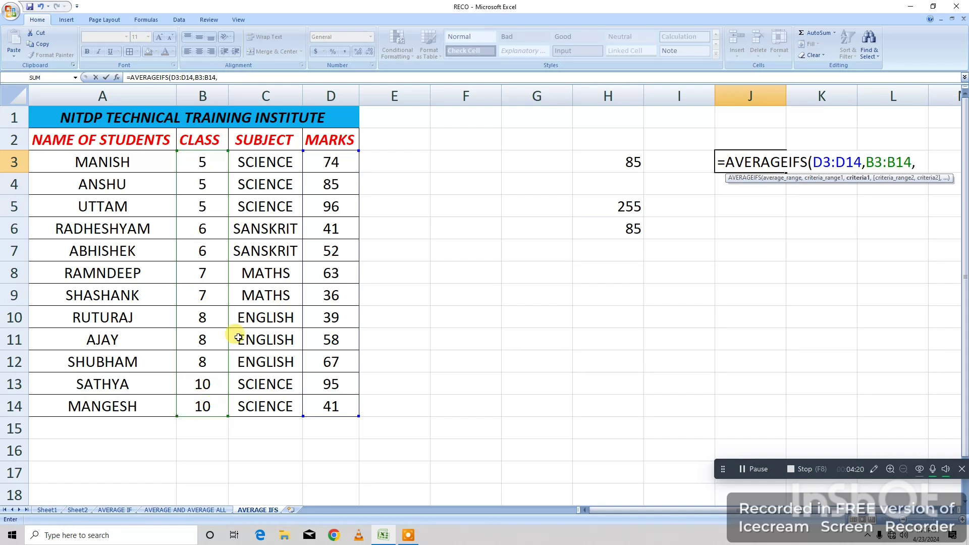
{"action": "left_click", "coordinate": [203, 228]}
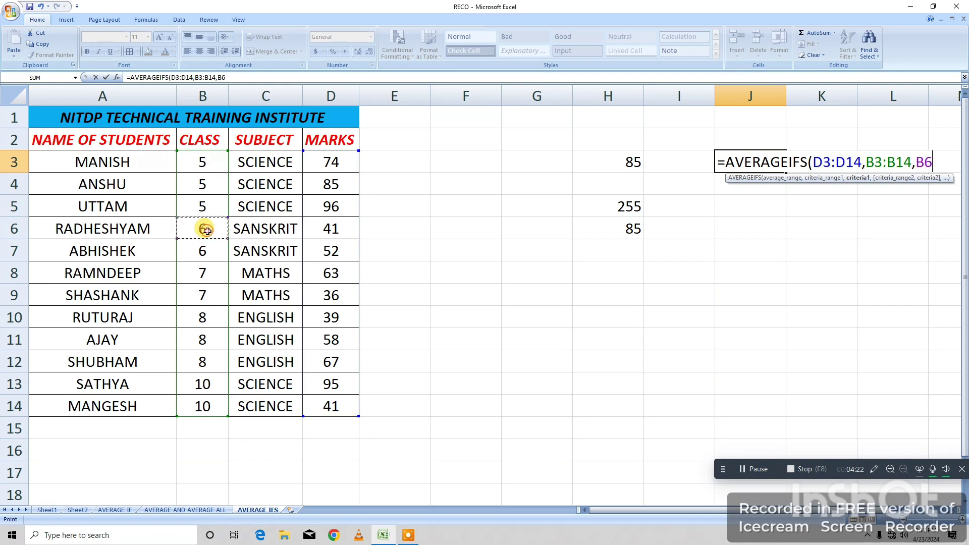
{"action": "type", "text": ","}
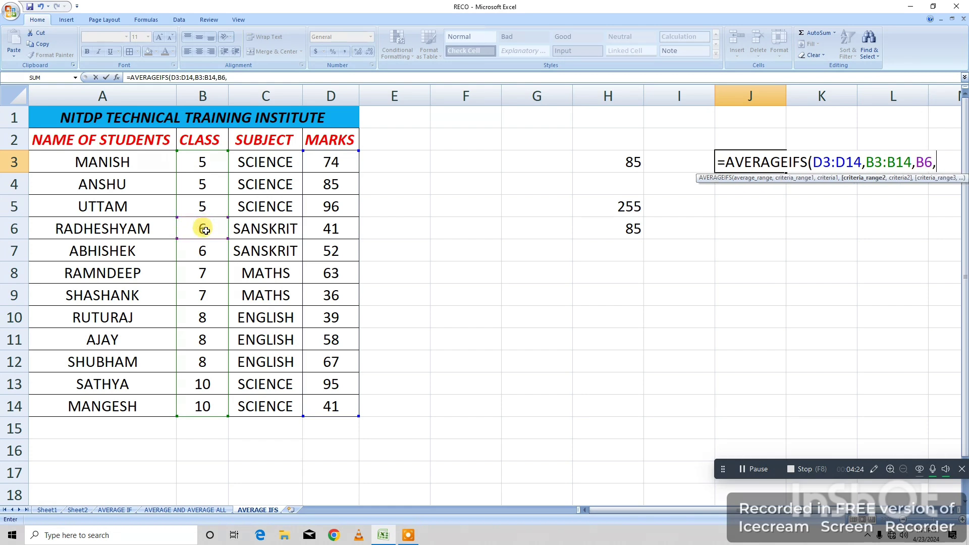
Step: Add the subject range C3:C14 with criterion C6, complete the J3 formula and review it against the class 6 Sanskrit row
{"action": "left_click", "coordinate": [255, 162]}
{"action": "left_click_drag", "start_coordinate": [254, 192], "coordinate": [263, 405]}
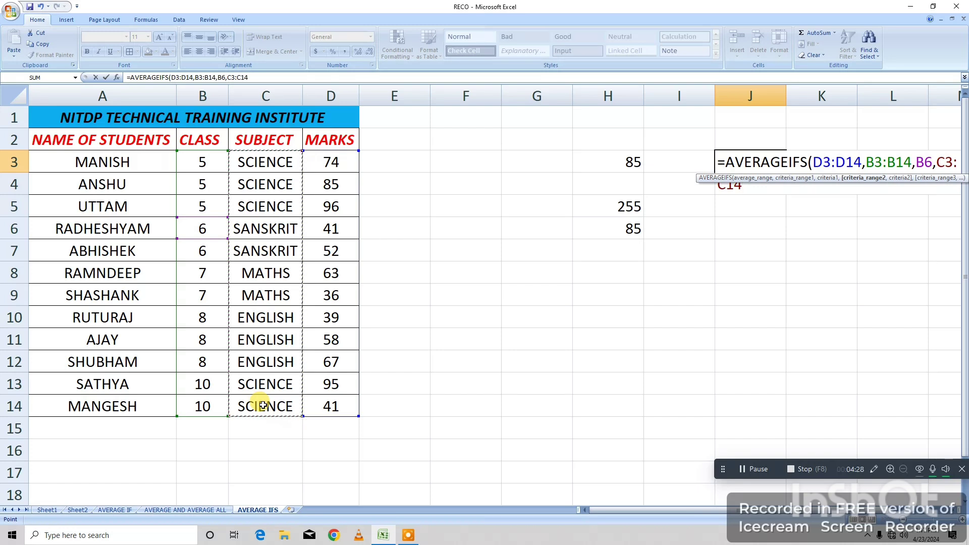
{"action": "type", "text": ","}
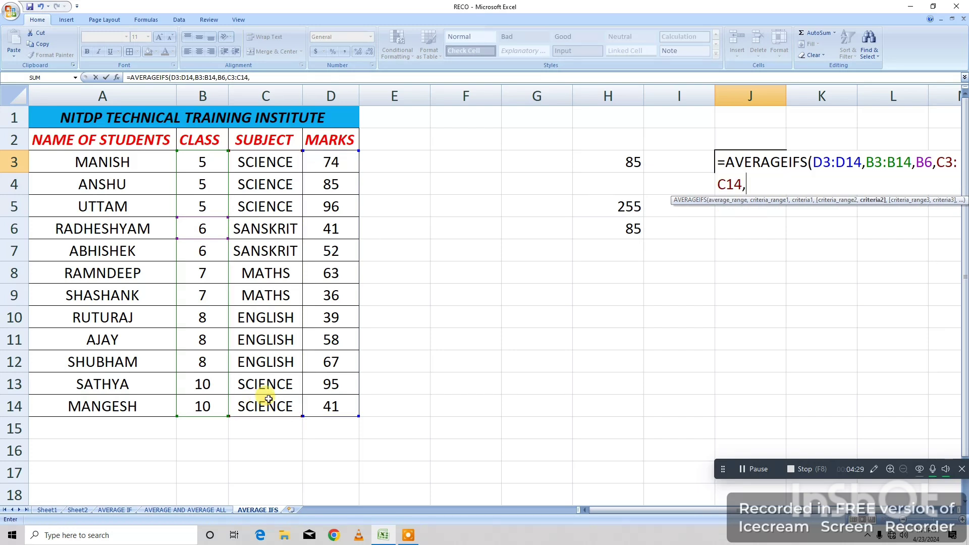
{"action": "left_click", "coordinate": [261, 230]}
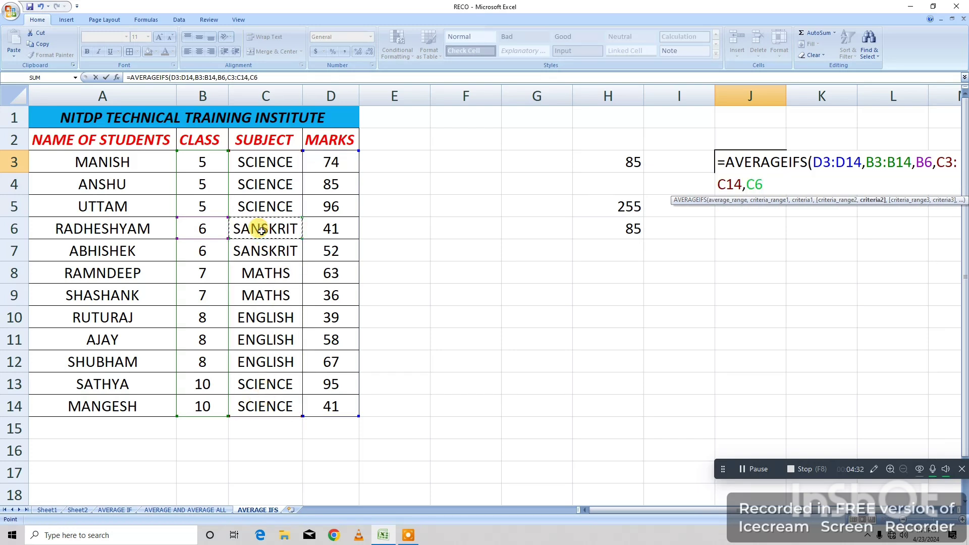
{"action": "key", "text": "Return"}
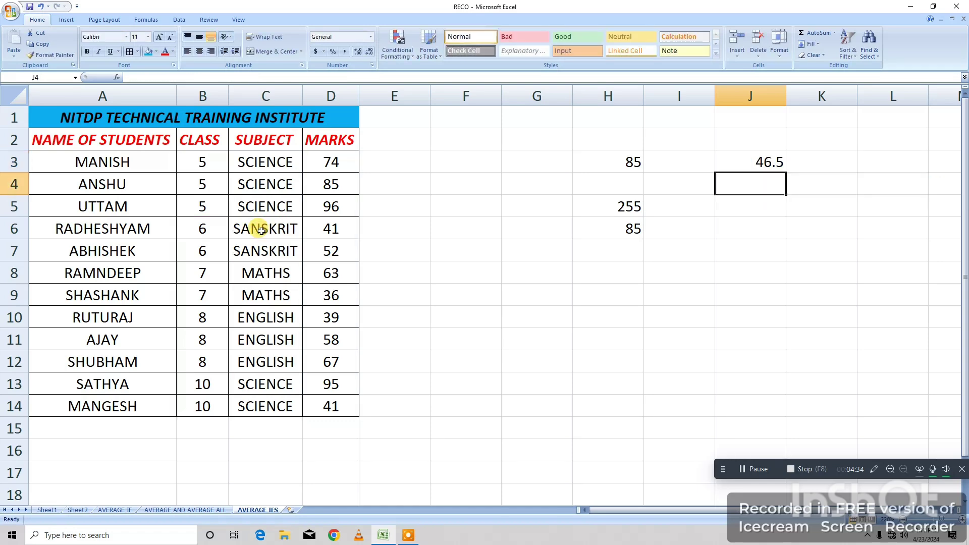
{"action": "left_click", "coordinate": [763, 166]}
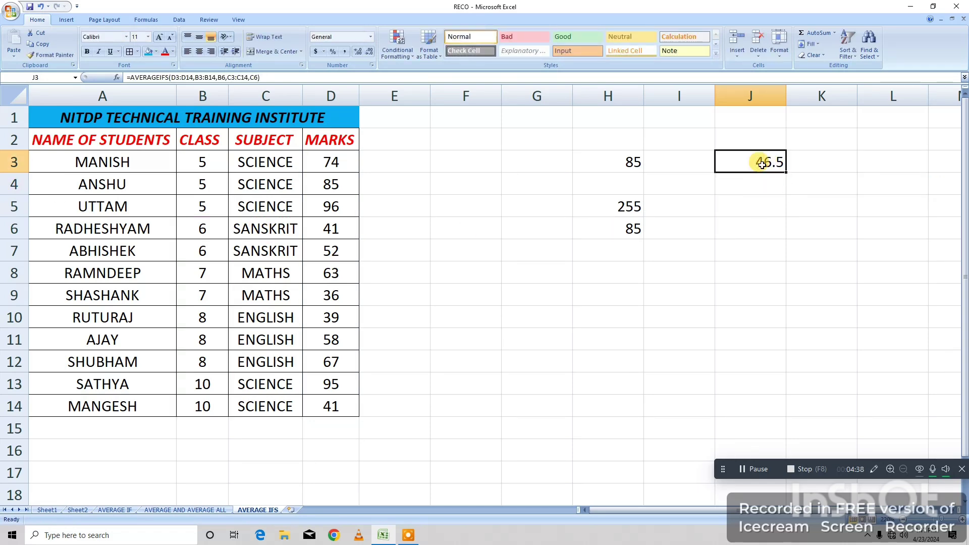
{"action": "left_click", "coordinate": [209, 228]}
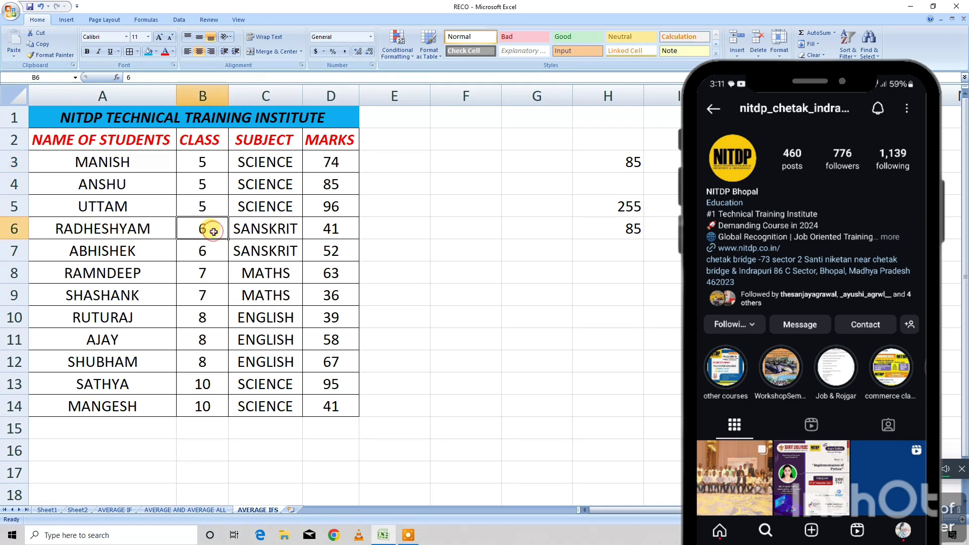
{"action": "left_click", "coordinate": [273, 229]}
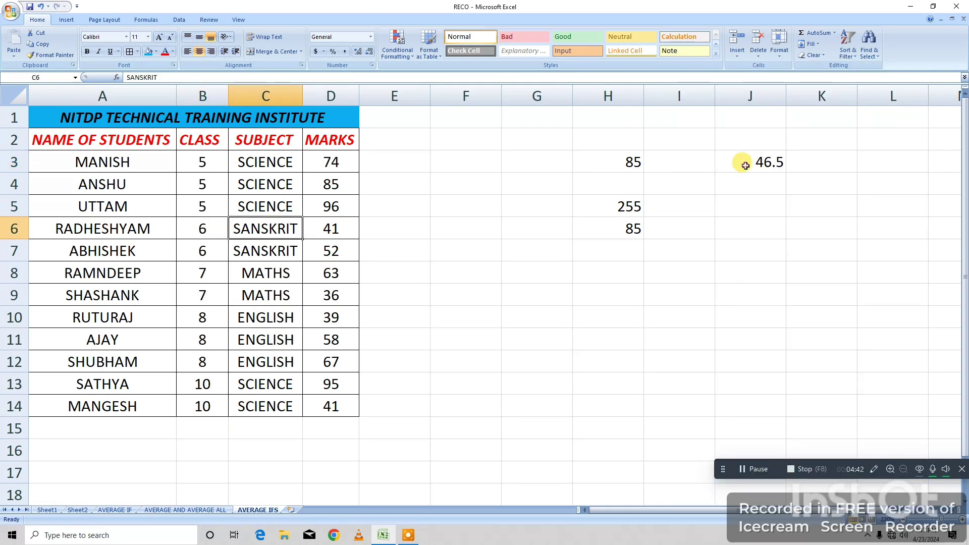
{"action": "left_click", "coordinate": [742, 162]}
Step: Clear the trial formulas from the range G3:K11 beside the student table
{"action": "left_click", "coordinate": [569, 193]}
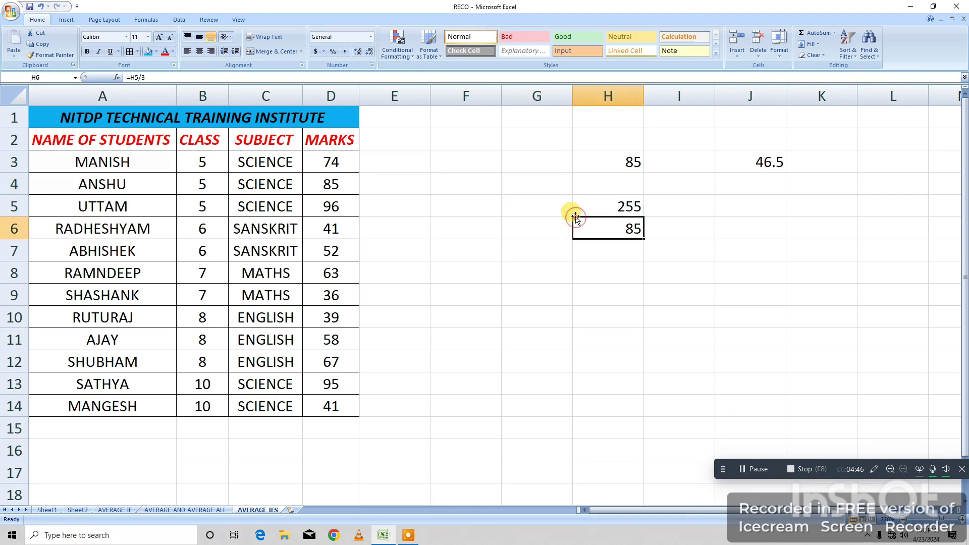
{"action": "left_click", "coordinate": [575, 225]}
{"action": "left_click_drag", "start_coordinate": [822, 339], "coordinate": [538, 162]}
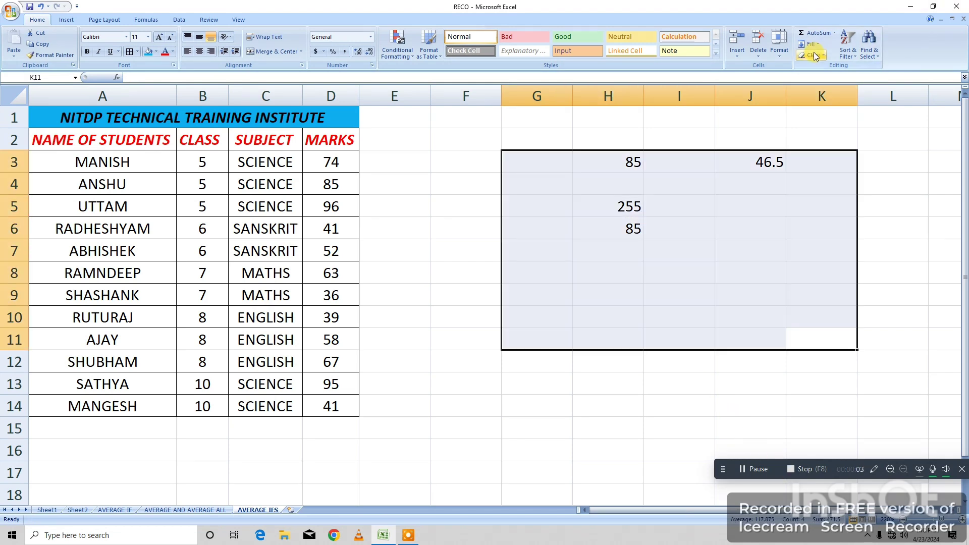
{"action": "left_click", "coordinate": [813, 54]}
{"action": "left_click", "coordinate": [830, 70]}
{"action": "left_click", "coordinate": [701, 306]}
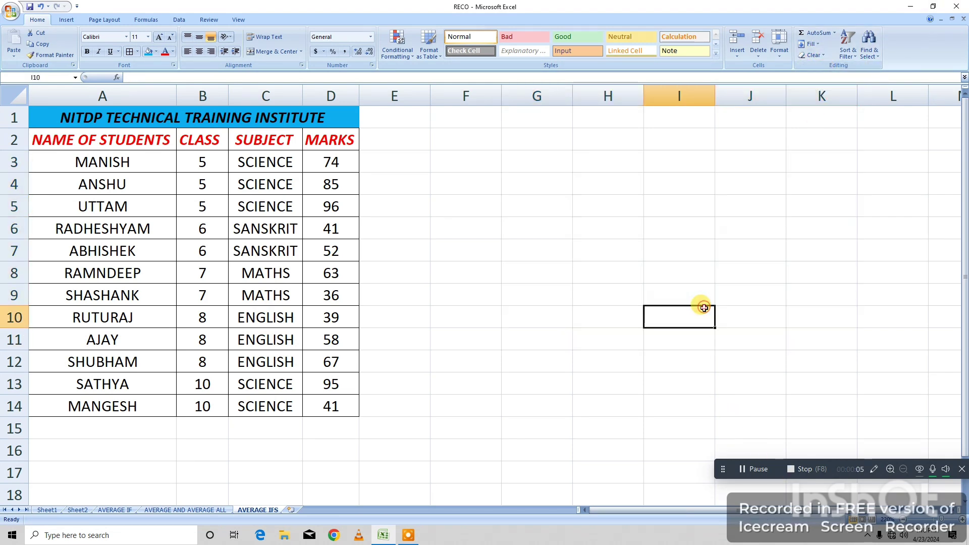
Step: Copy the class, subject and marks headings with the first student's values (B2:D3) to the cells starting at F2
{"action": "left_click_drag", "start_coordinate": [529, 180], "coordinate": [530, 203]}
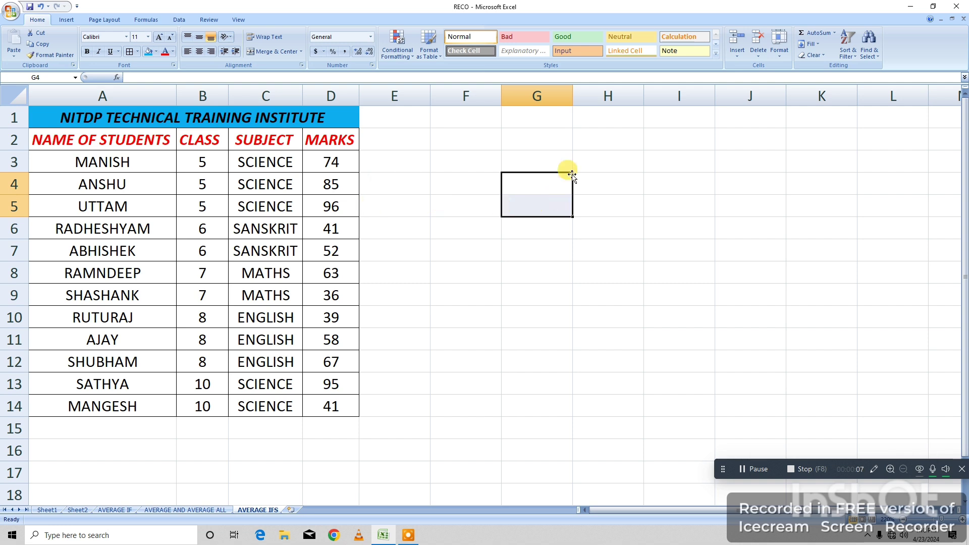
{"action": "left_click", "coordinate": [664, 162]}
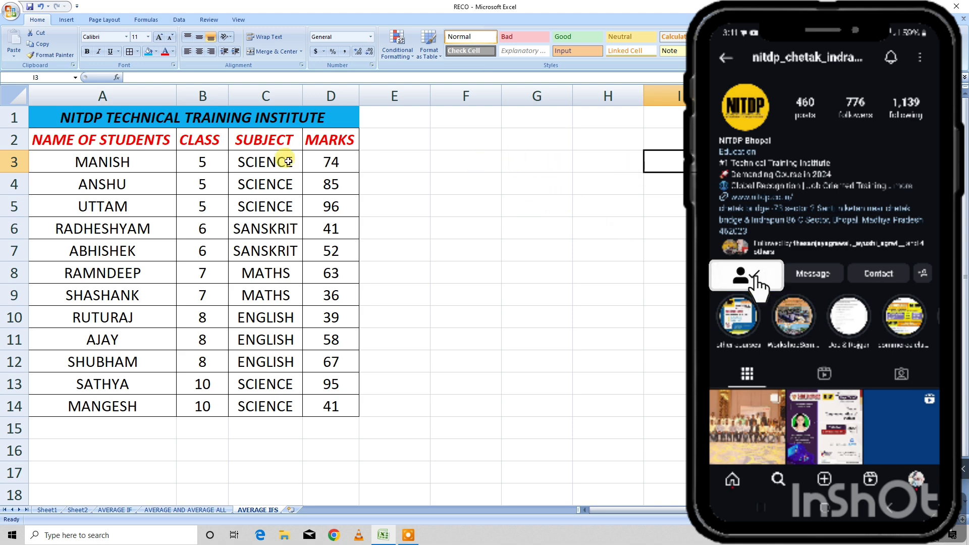
{"action": "left_click_drag", "start_coordinate": [212, 137], "coordinate": [326, 160]}
{"action": "key", "text": "ctrl+c"}
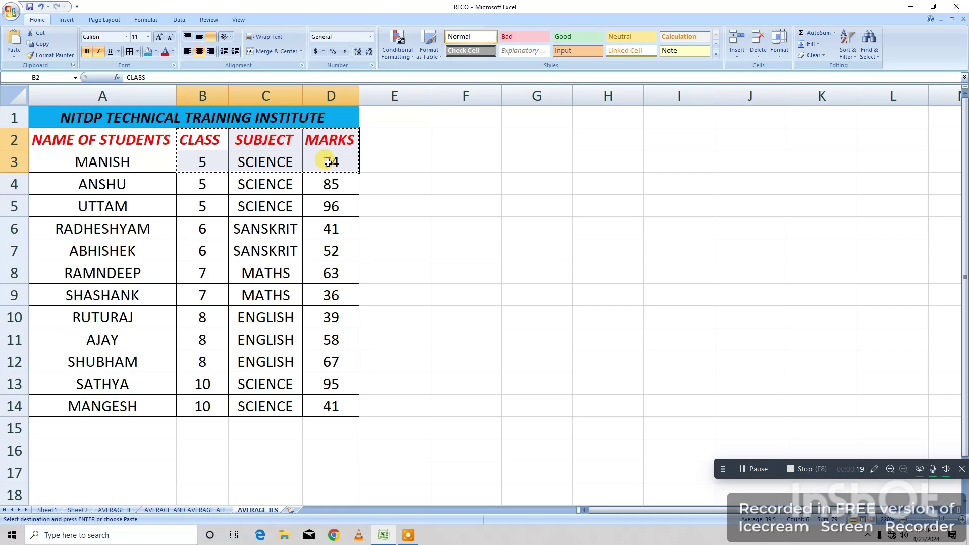
{"action": "left_click", "coordinate": [488, 139]}
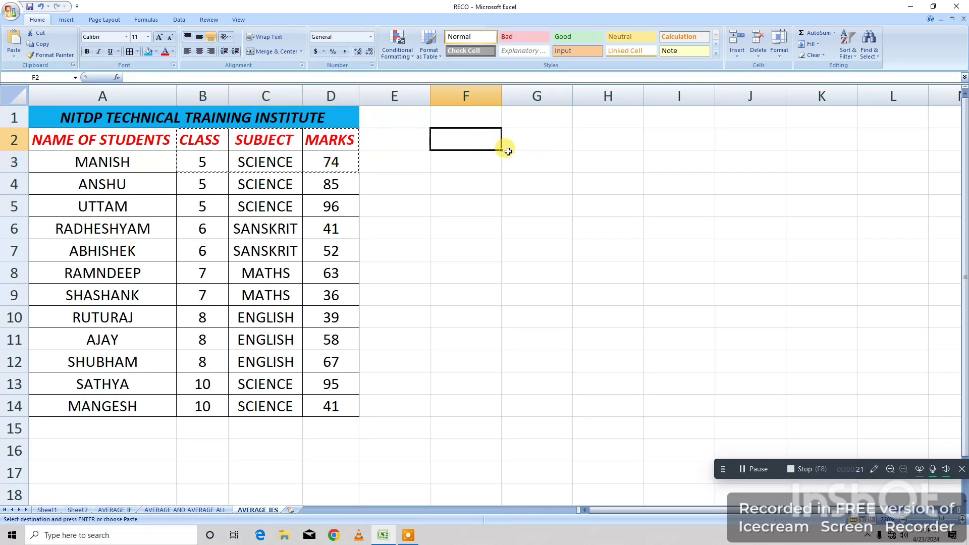
{"action": "key", "text": "ctrl+v"}
{"action": "left_click", "coordinate": [597, 219]}
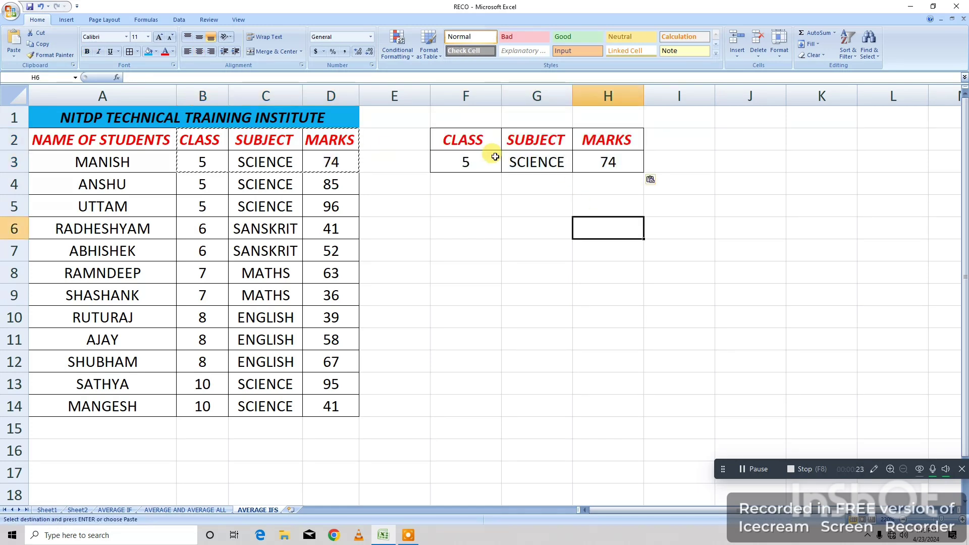
Step: Clear the copied class, subject and marks values from F3:H3, keeping the headings and borders
{"action": "left_click_drag", "start_coordinate": [463, 162], "coordinate": [605, 161]}
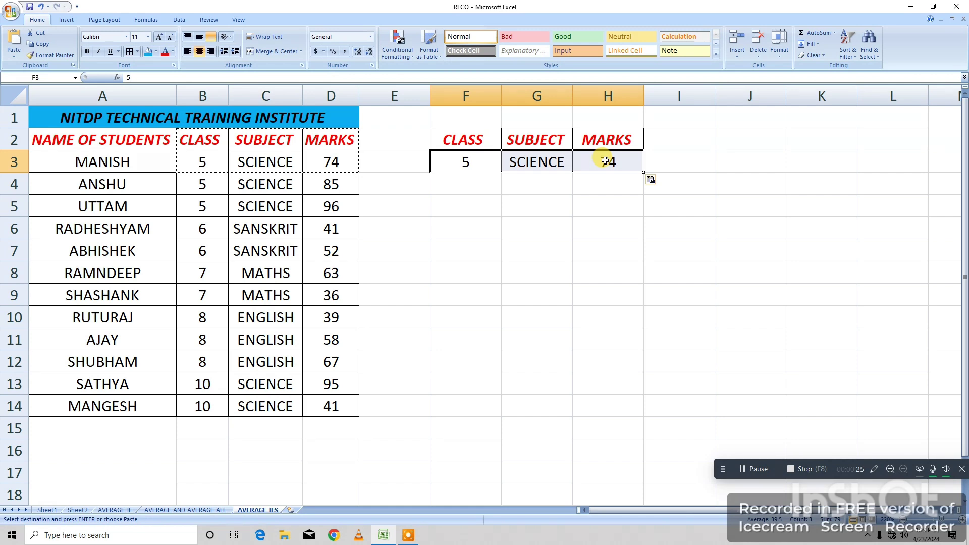
{"action": "key", "text": "Delete"}
{"action": "left_click", "coordinate": [637, 223]}
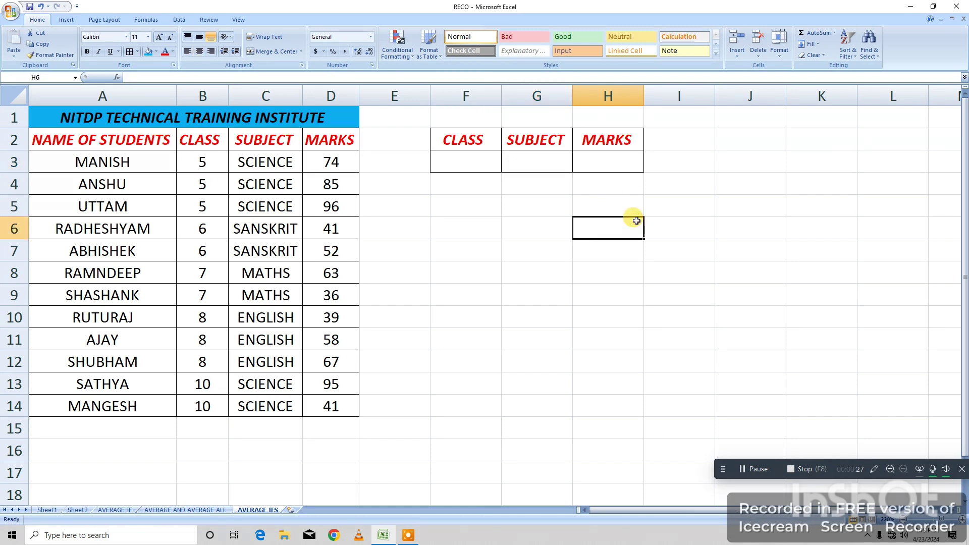
{"action": "left_click", "coordinate": [608, 164]}
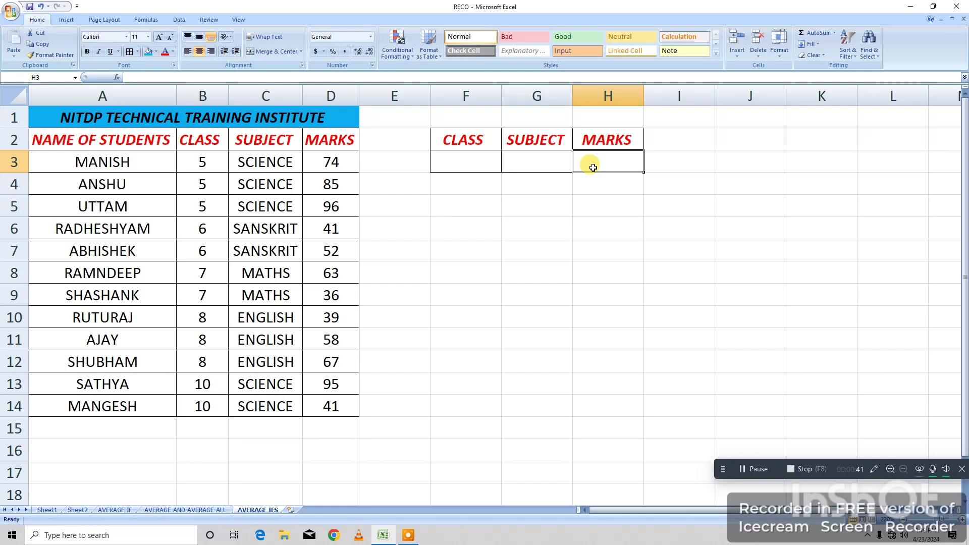
{"action": "type", "text": "="}
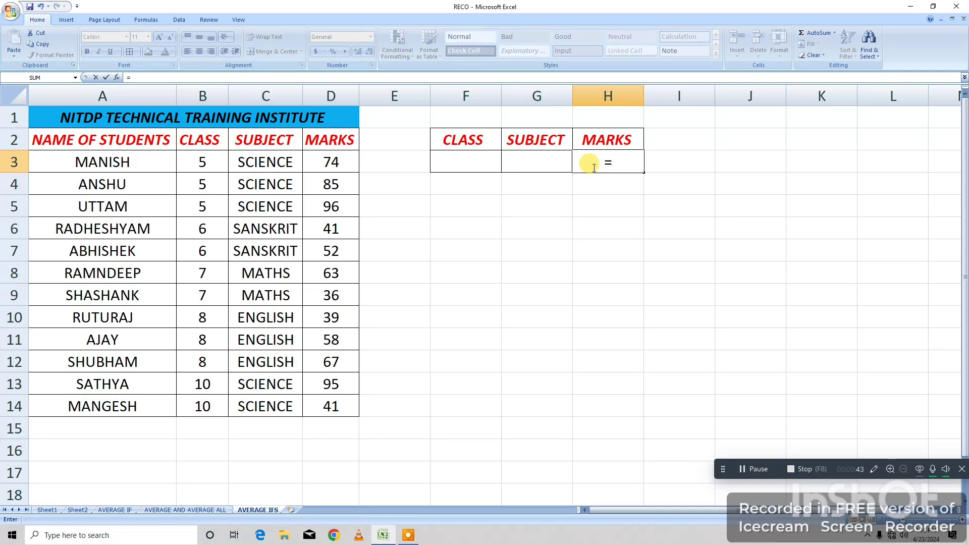
{"action": "key", "text": "BackSpace"}
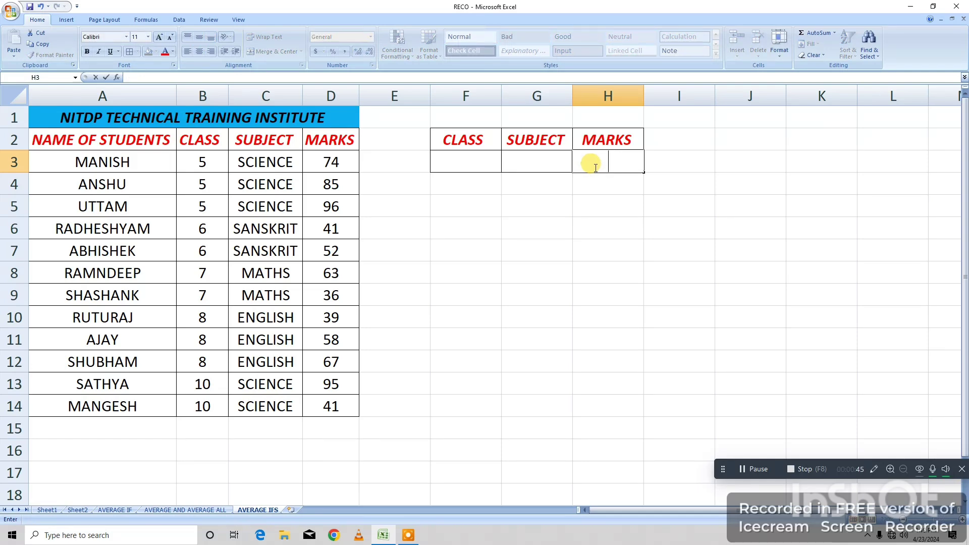
{"action": "left_click", "coordinate": [474, 270]}
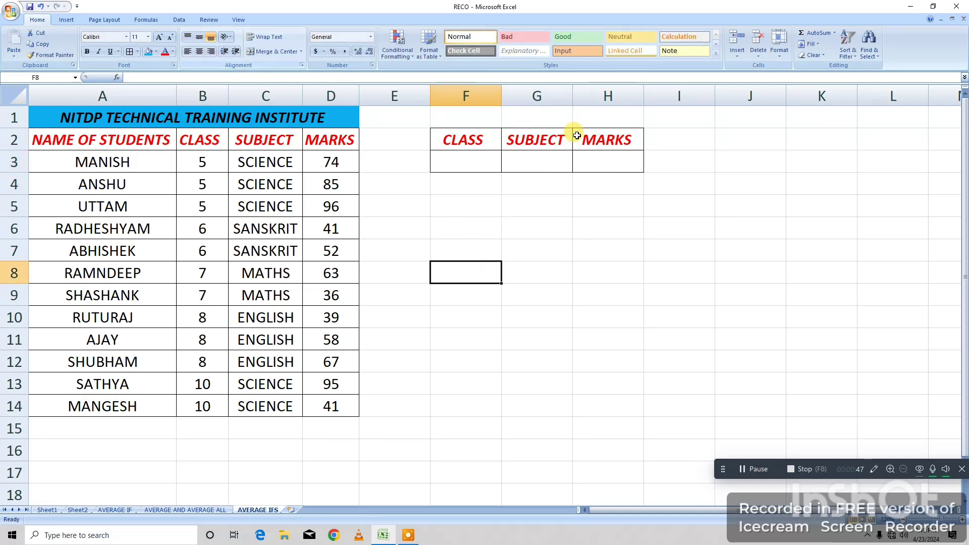
Step: Start an AVERAGEIFS formula in H3 with the marks D3:D14 as the average range
{"action": "left_click", "coordinate": [600, 158]}
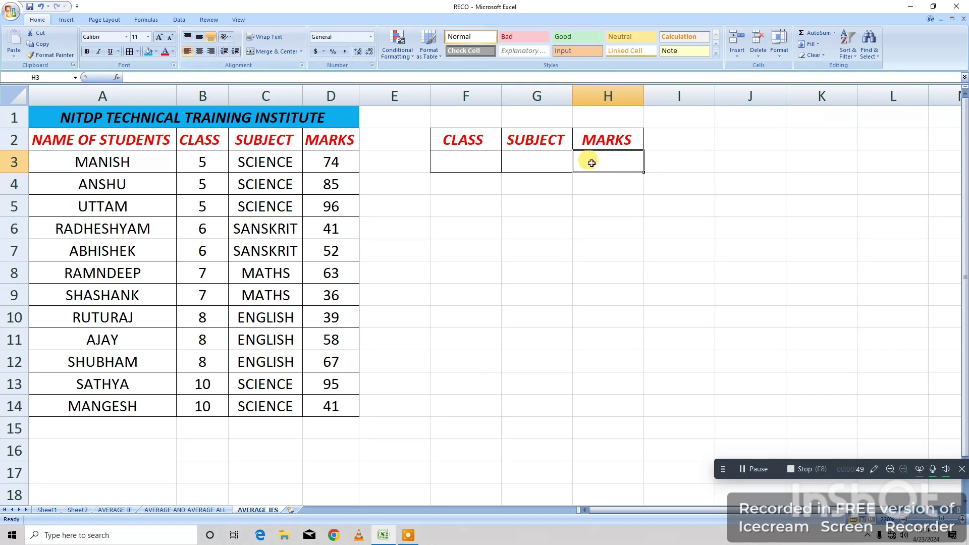
{"action": "type", "text": "="}
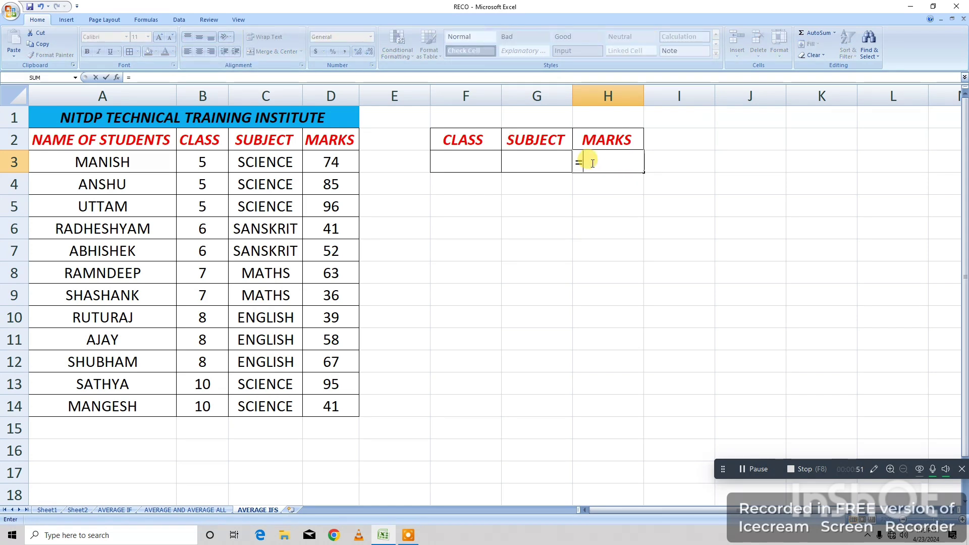
{"action": "type", "text": "AVERAGE"}
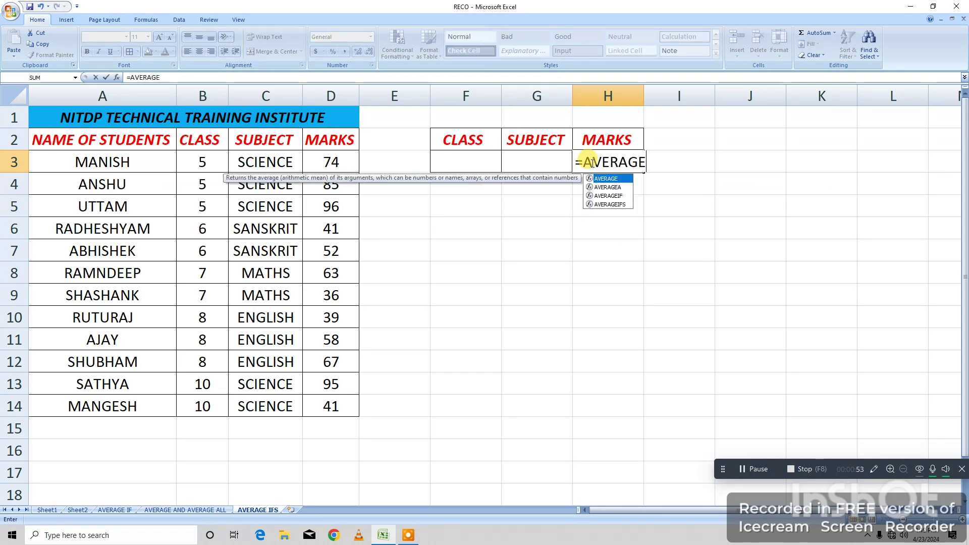
{"action": "key", "text": "Down"}
{"action": "key", "text": "Down"}
{"action": "key", "text": "Down"}
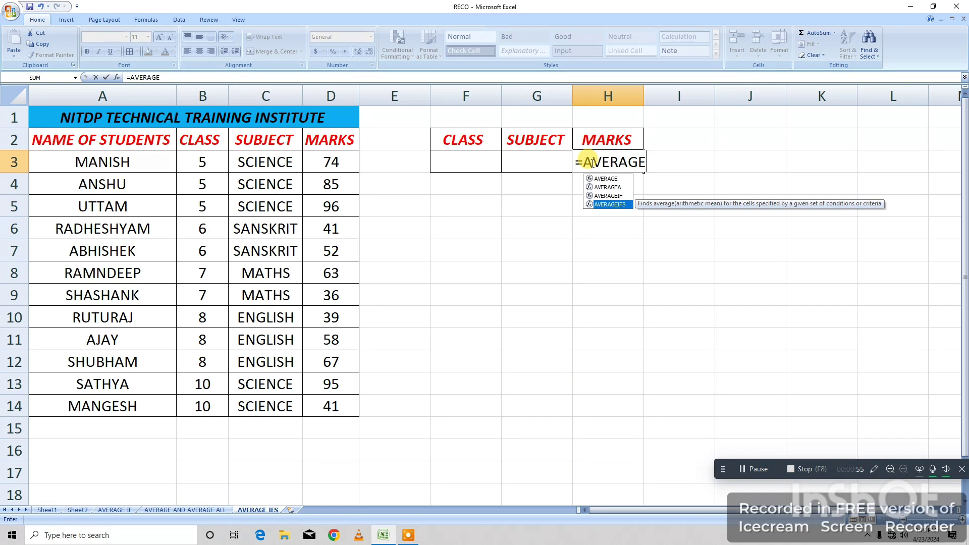
{"action": "key", "text": "Tab"}
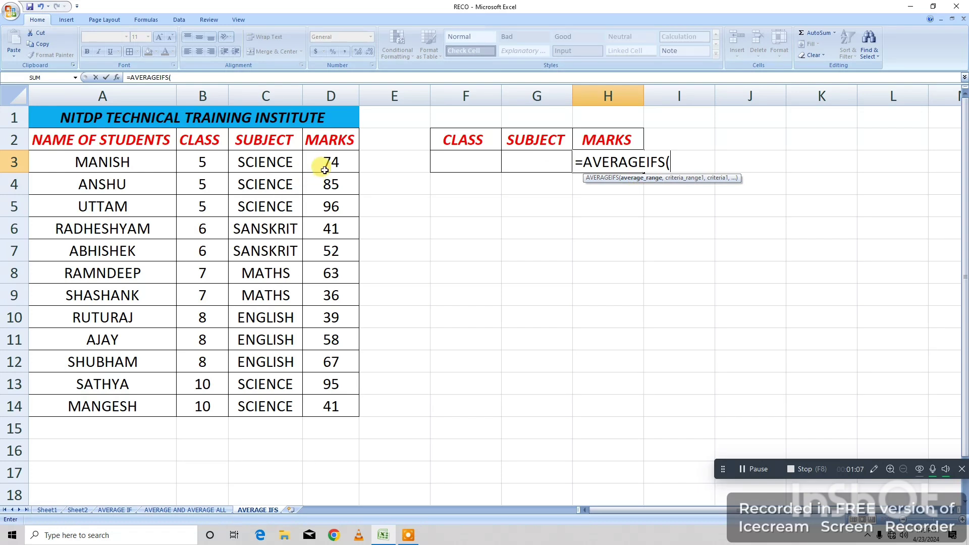
{"action": "left_click_drag", "start_coordinate": [322, 158], "coordinate": [322, 399]}
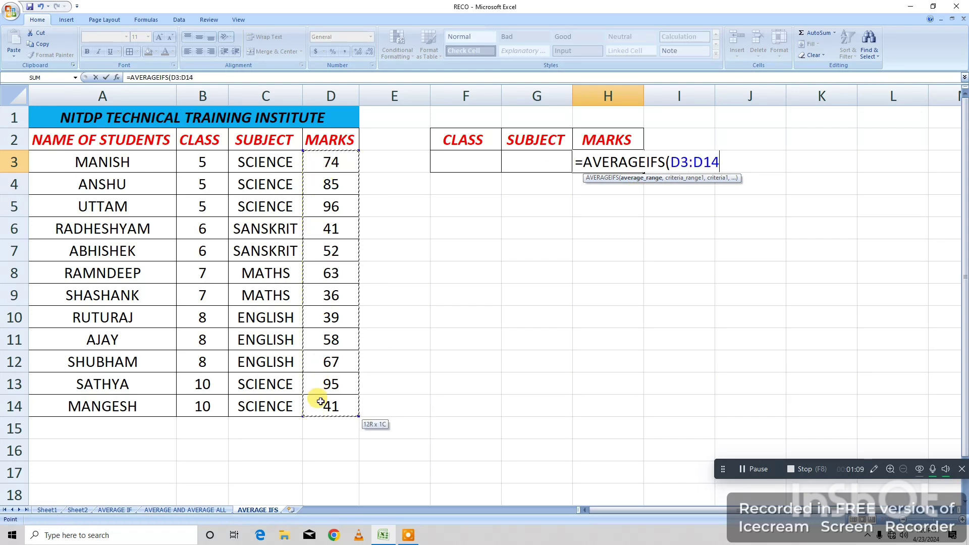
{"action": "type", "text": ","}
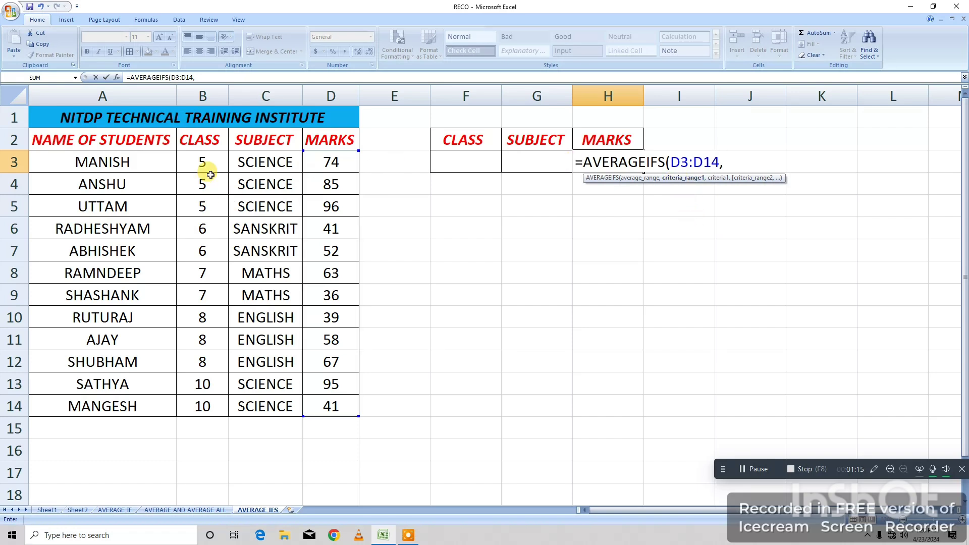
Step: Add the class range B3:B14 with cell F3 as its criterion to the H3 formula
{"action": "left_click_drag", "start_coordinate": [206, 156], "coordinate": [195, 404]}
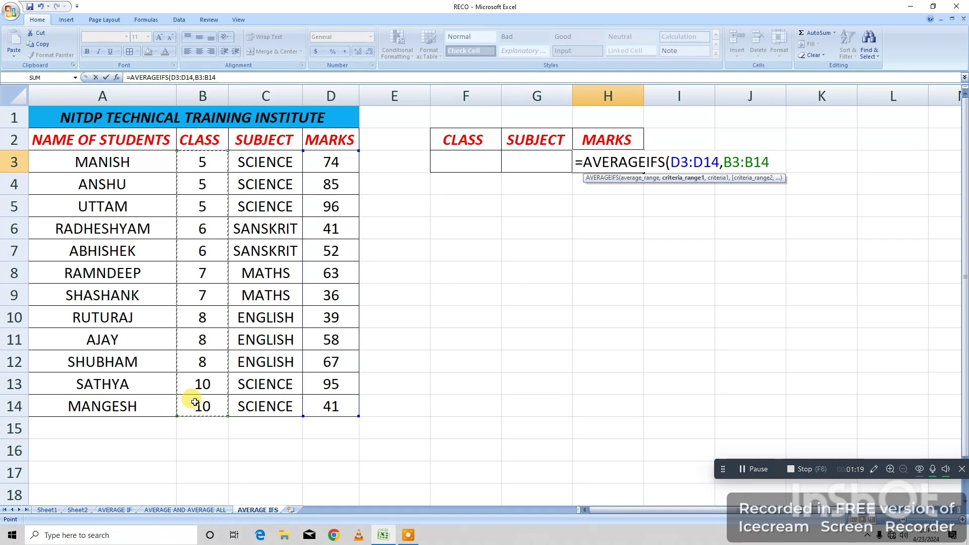
{"action": "type", "text": ","}
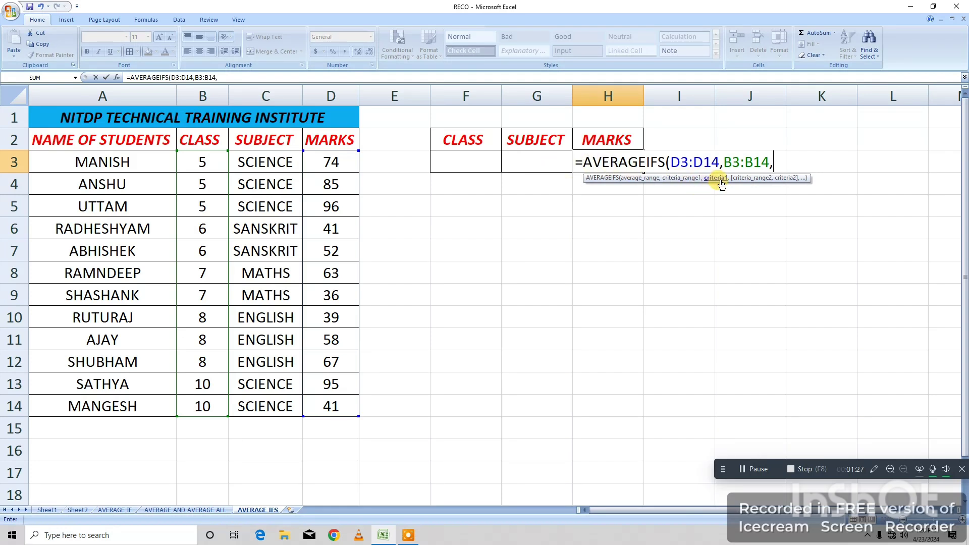
{"action": "left_click", "coordinate": [468, 162]}
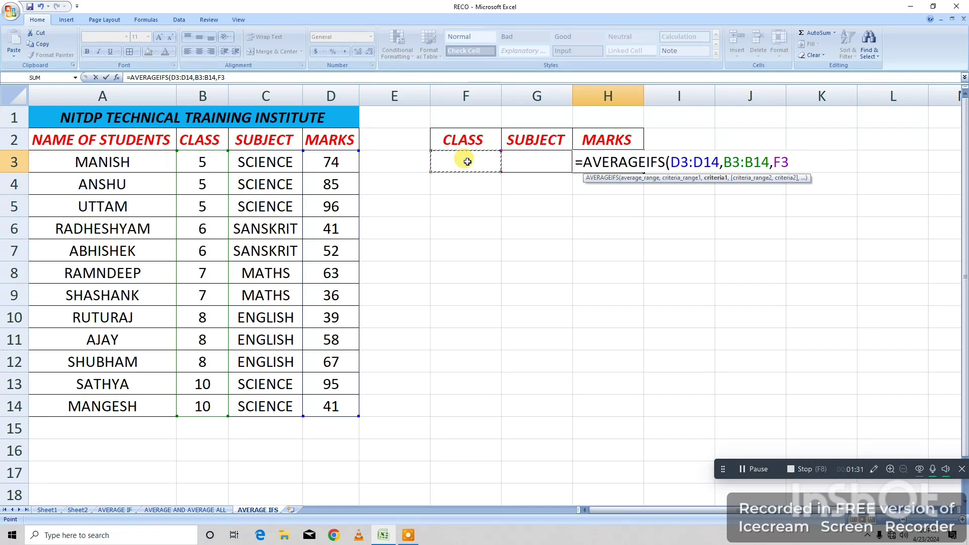
{"action": "type", "text": ","}
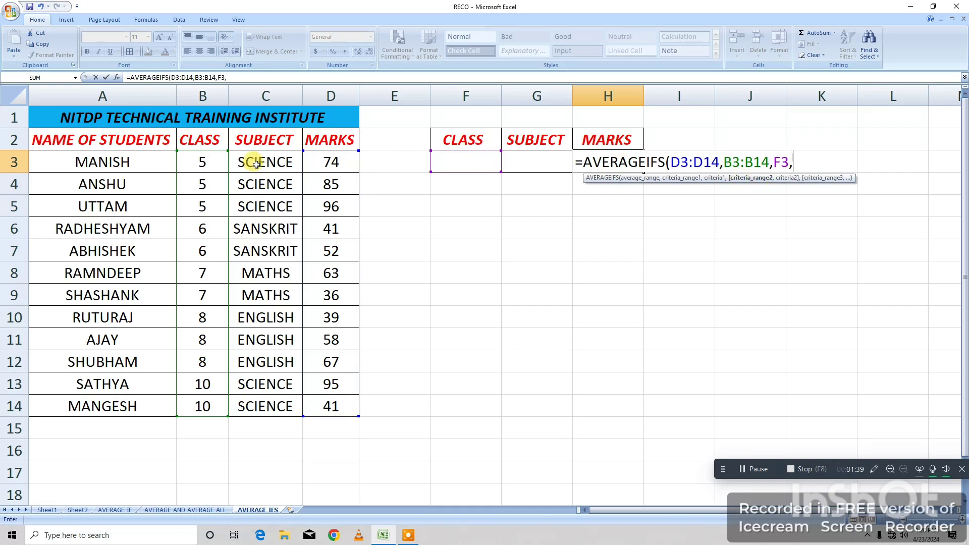
Step: Add the subject range C3:C14 with criterion G3, complete the H3 formula and review it
{"action": "left_click_drag", "start_coordinate": [263, 162], "coordinate": [252, 408]}
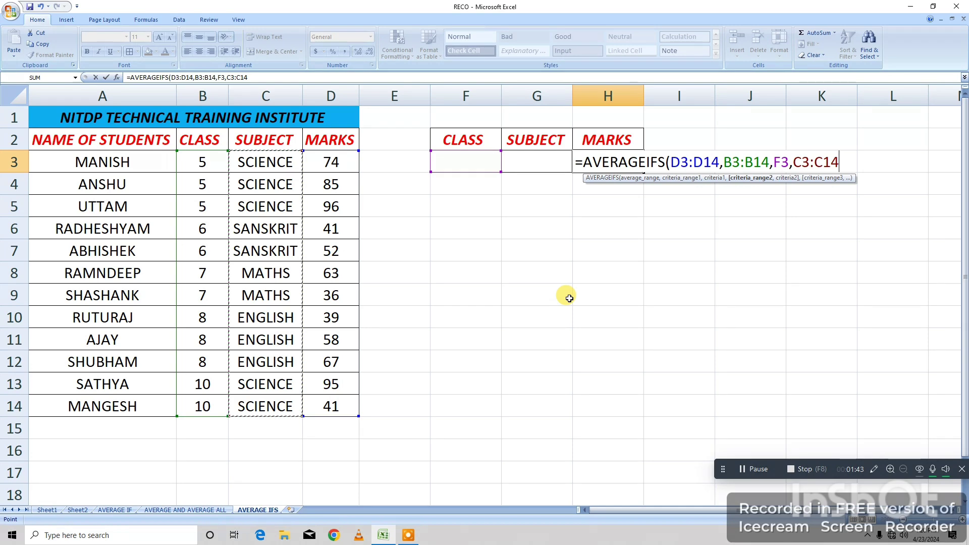
{"action": "type", "text": ","}
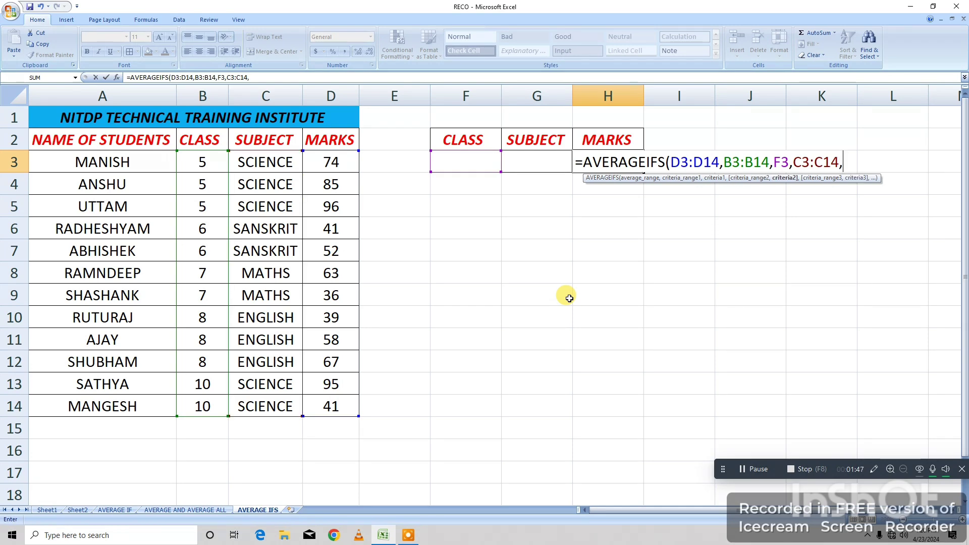
{"action": "left_click", "coordinate": [549, 165]}
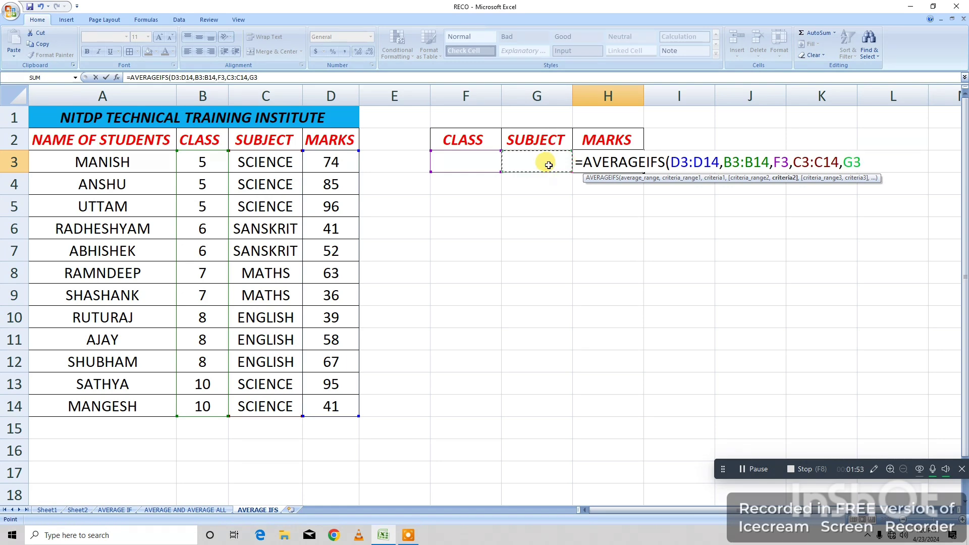
{"action": "type", "text": ")"}
{"action": "key", "text": "Return"}
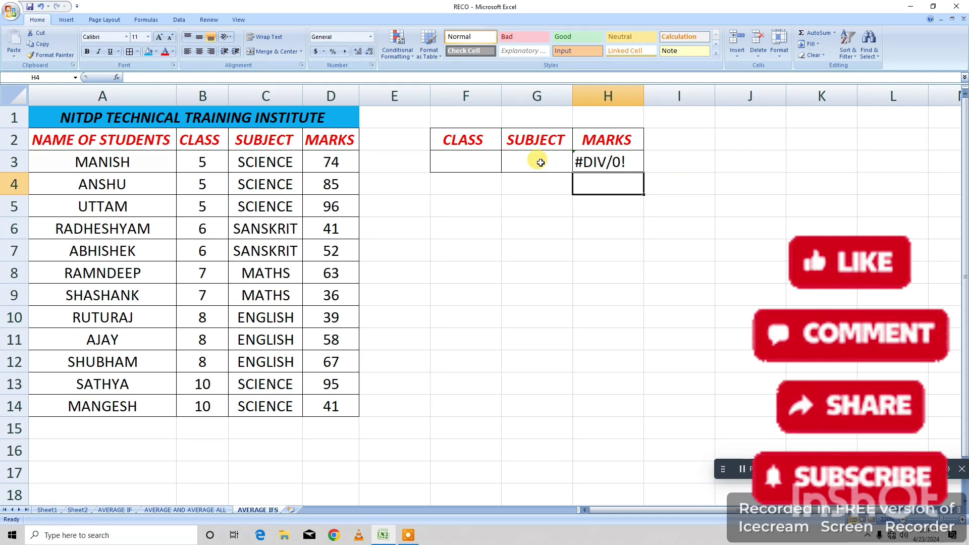
{"action": "left_click", "coordinate": [596, 162]}
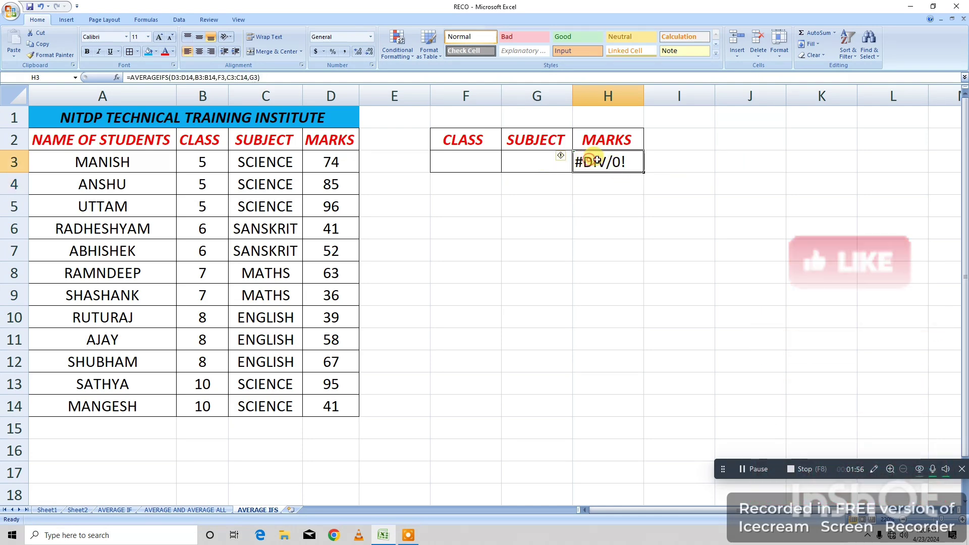
{"action": "left_click", "coordinate": [749, 181]}
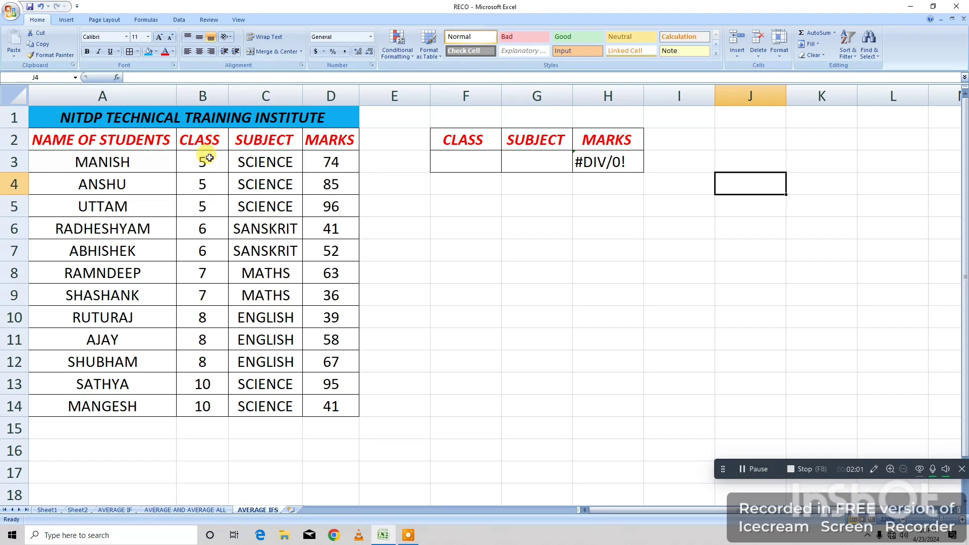
Step: Copy the class 5 SCIENCE pair from B3:C3 into the criteria cells F3:G3
{"action": "left_click_drag", "start_coordinate": [203, 156], "coordinate": [248, 160]}
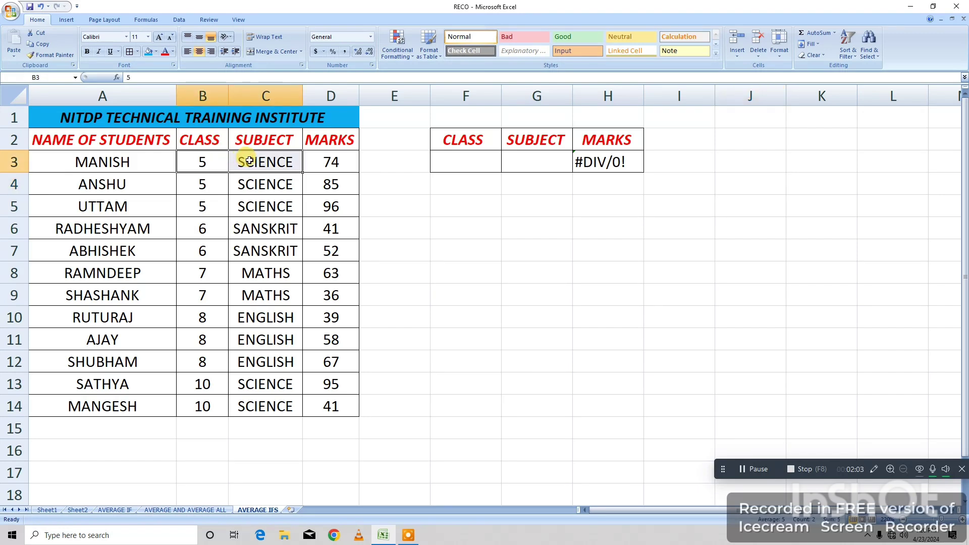
{"action": "key", "text": "ctrl+c"}
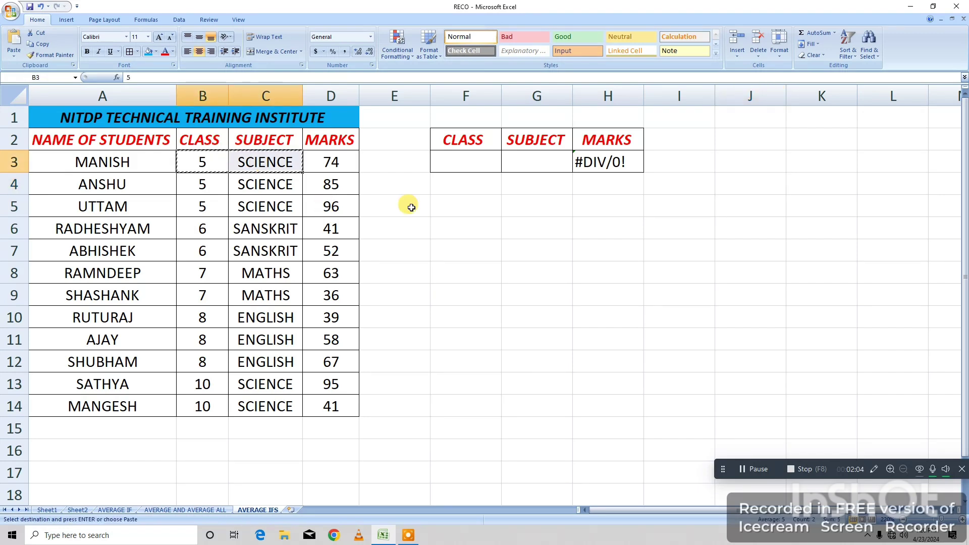
{"action": "left_click", "coordinate": [454, 167]}
{"action": "key", "text": "ctrl+v"}
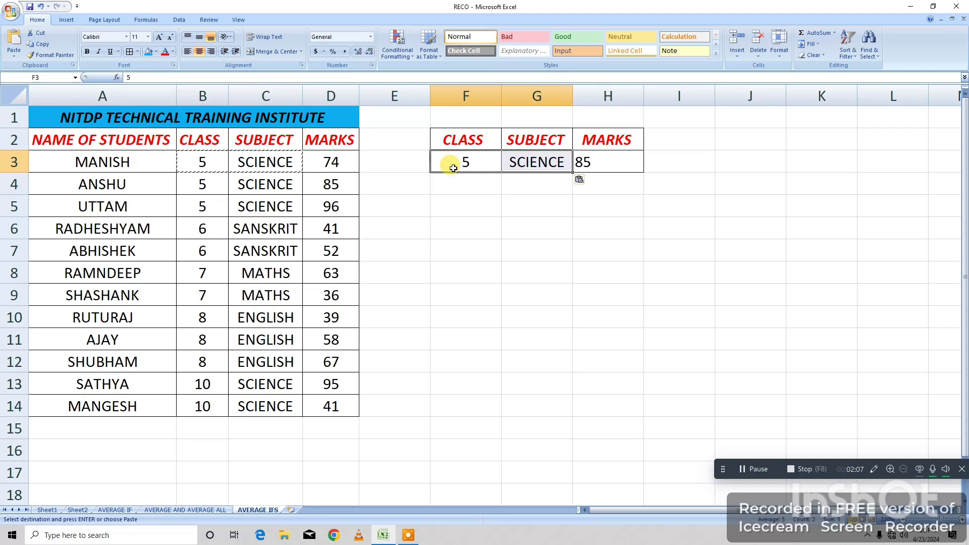
{"action": "left_click", "coordinate": [794, 225]}
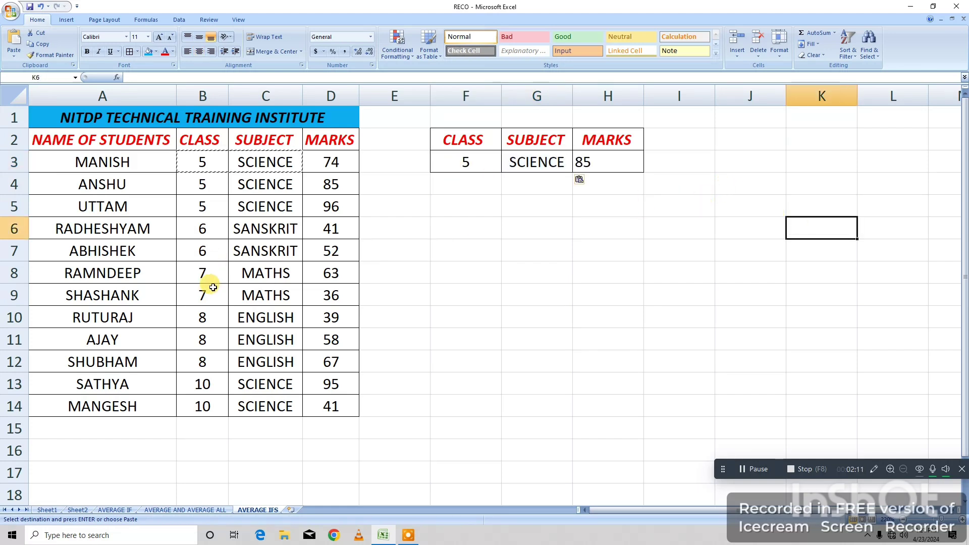
Step: Replace the criteria in F3:G3 with the class 7 MATHS pair copied from B8:C8
{"action": "left_click_drag", "start_coordinate": [204, 273], "coordinate": [272, 278]}
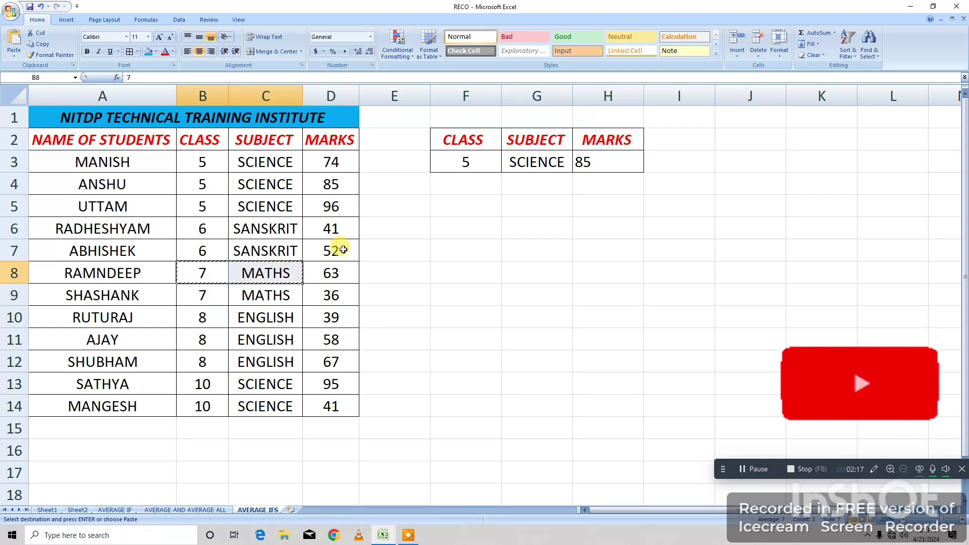
{"action": "left_click", "coordinate": [449, 160]}
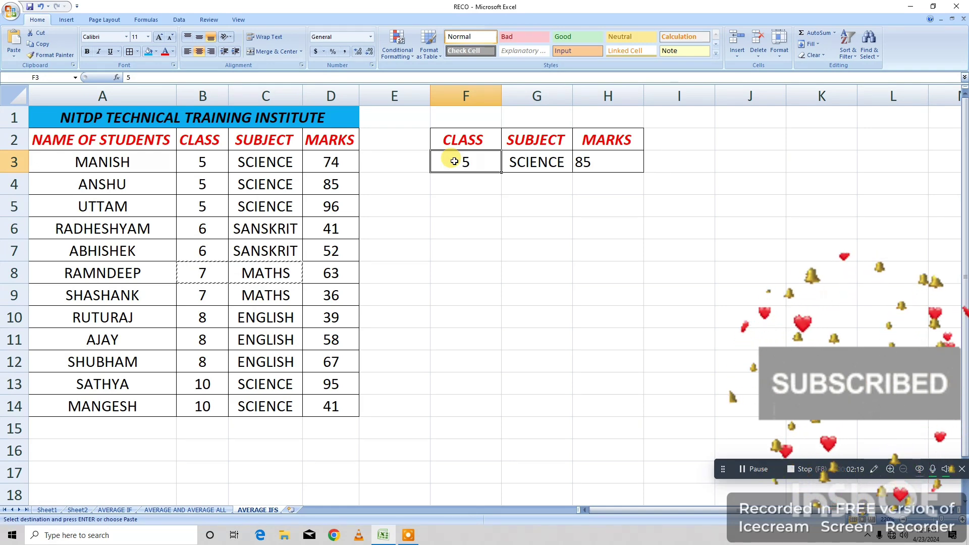
{"action": "key", "text": "ctrl+v"}
{"action": "left_click", "coordinate": [655, 223]}
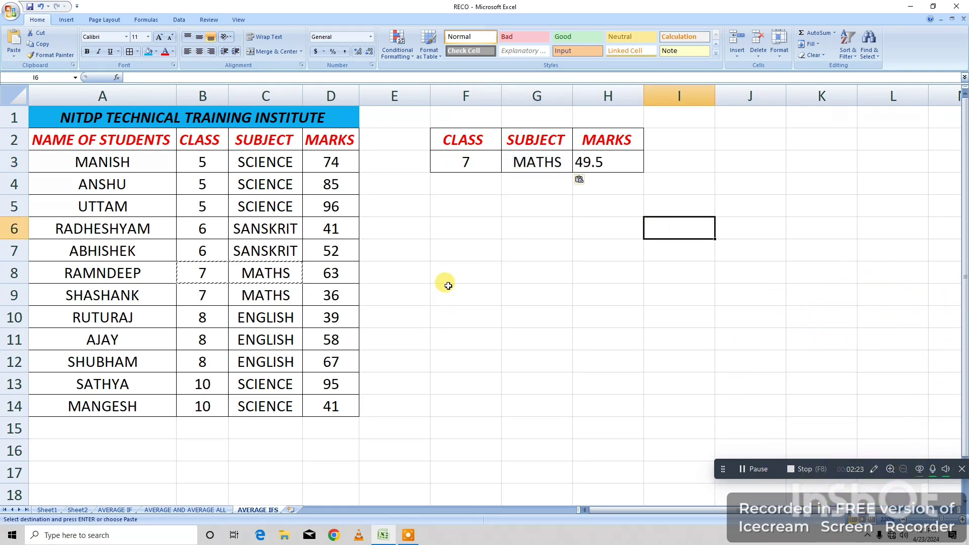
Step: Replace the criteria in F3:G3 with the class 10 SCIENCE pair copied from B13:C13
{"action": "left_click_drag", "start_coordinate": [210, 382], "coordinate": [263, 382]}
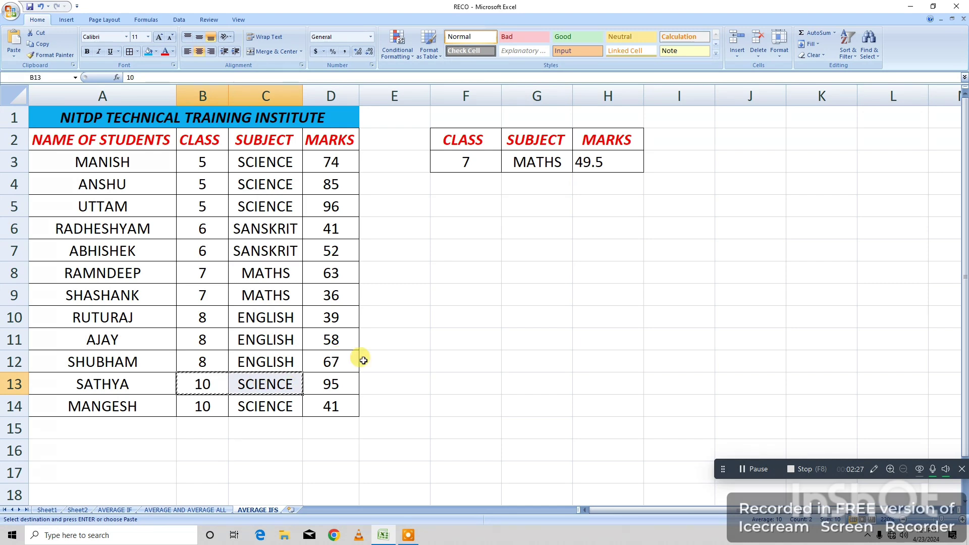
{"action": "key", "text": "ctrl+c"}
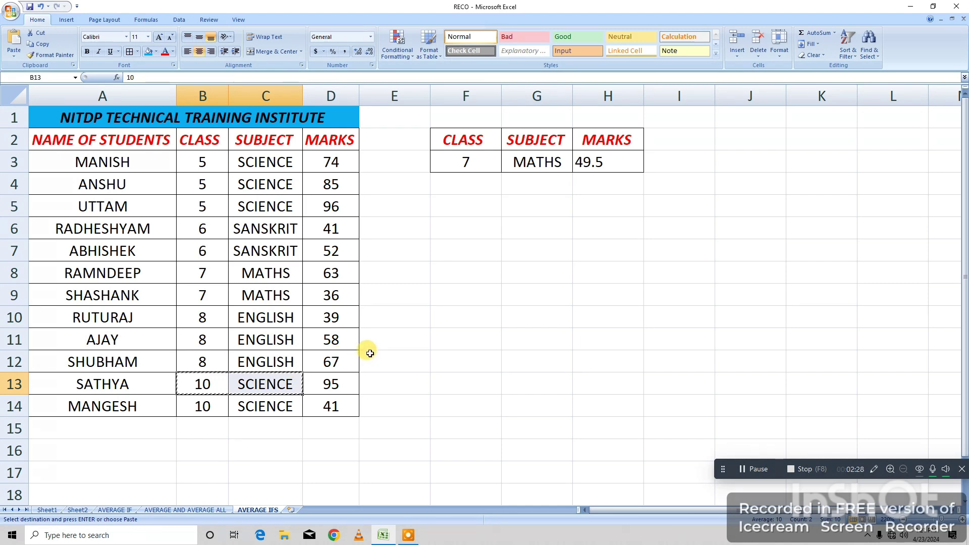
{"action": "left_click", "coordinate": [483, 167]}
{"action": "key", "text": "ctrl+v"}
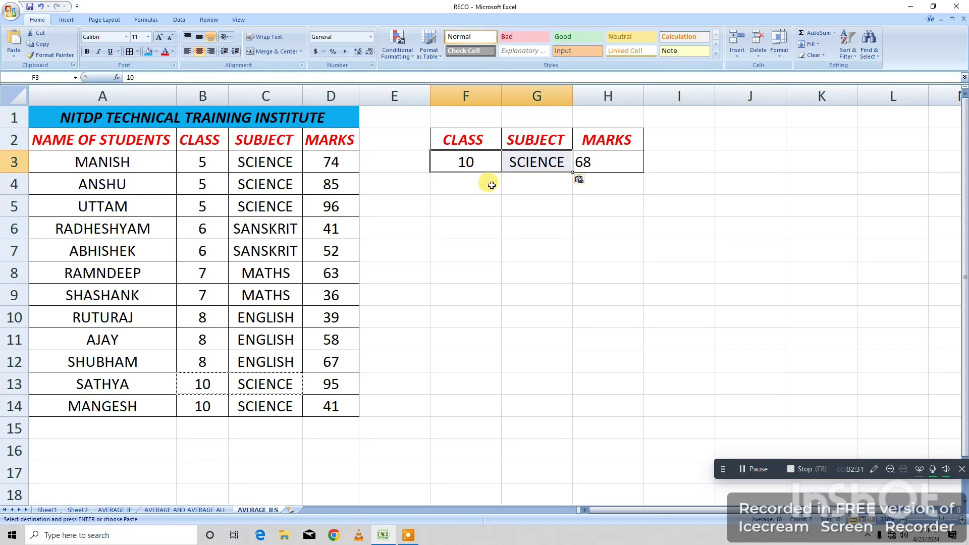
{"action": "left_click", "coordinate": [595, 238]}
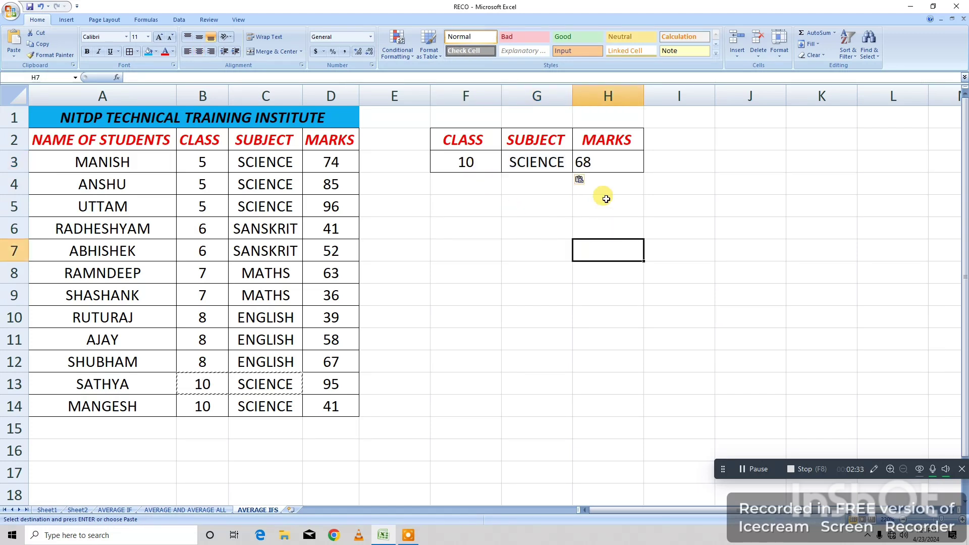
{"action": "left_click", "coordinate": [606, 199]}
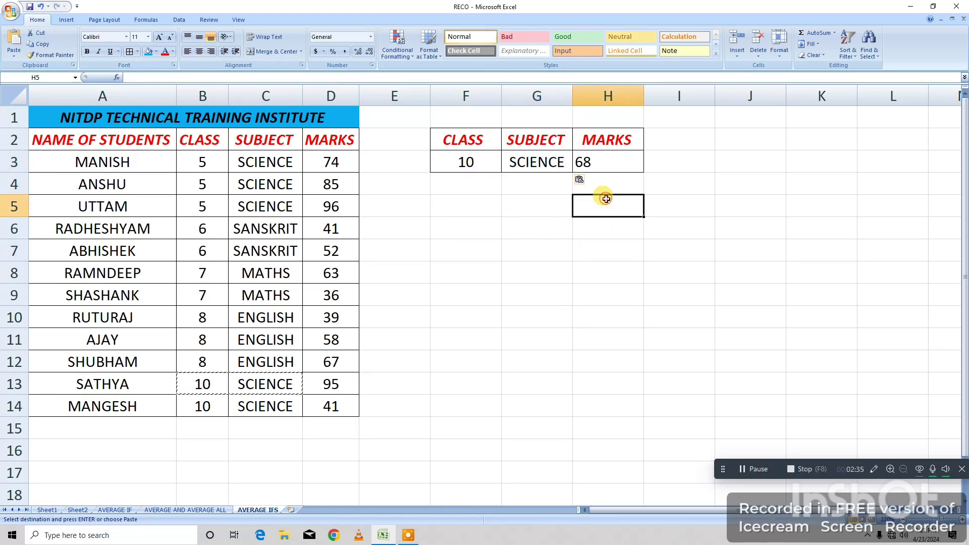